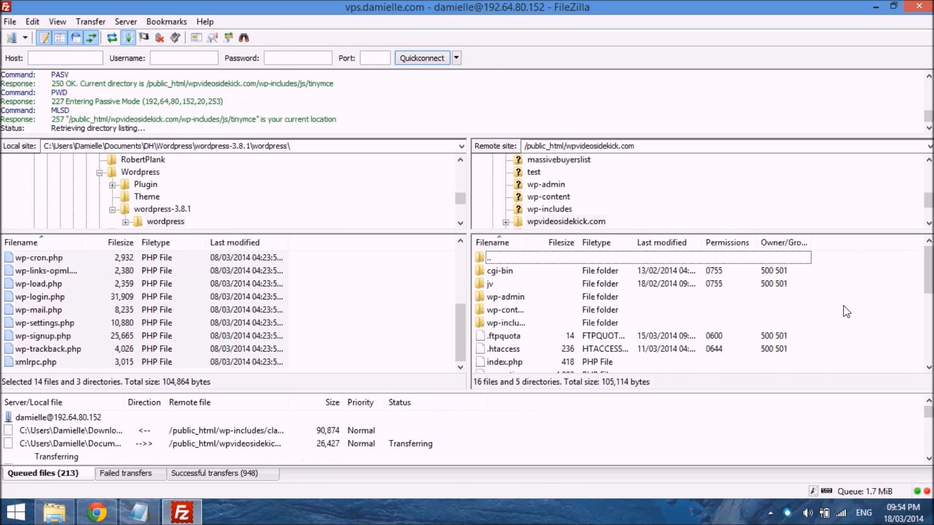
# - Create an empty 'blog' directory in the server's site folder and open it
pyautogui.click(744, 272)
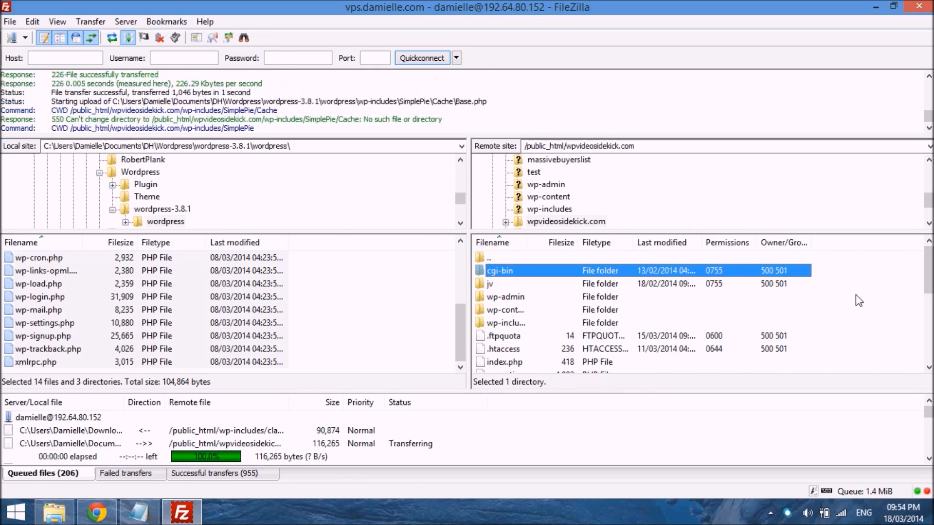
pyautogui.click(824, 311)
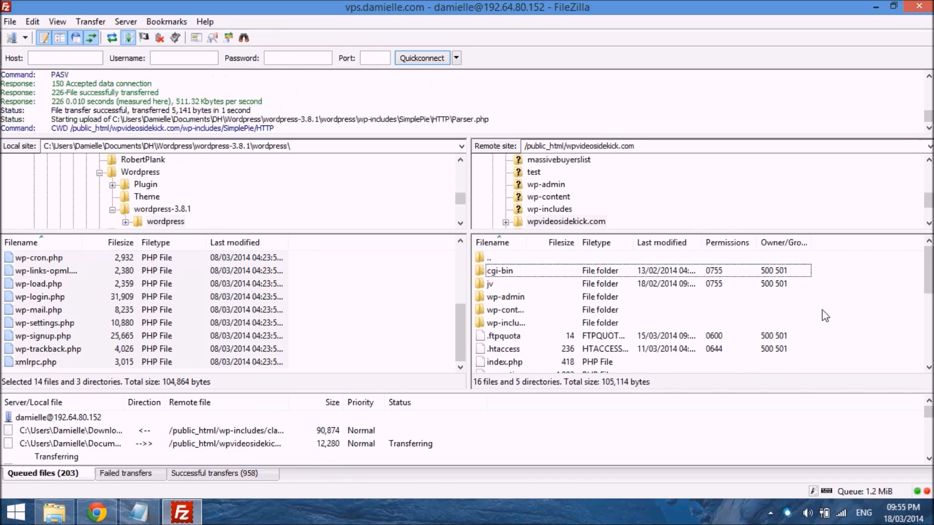
pyautogui.rightClick(875, 303)
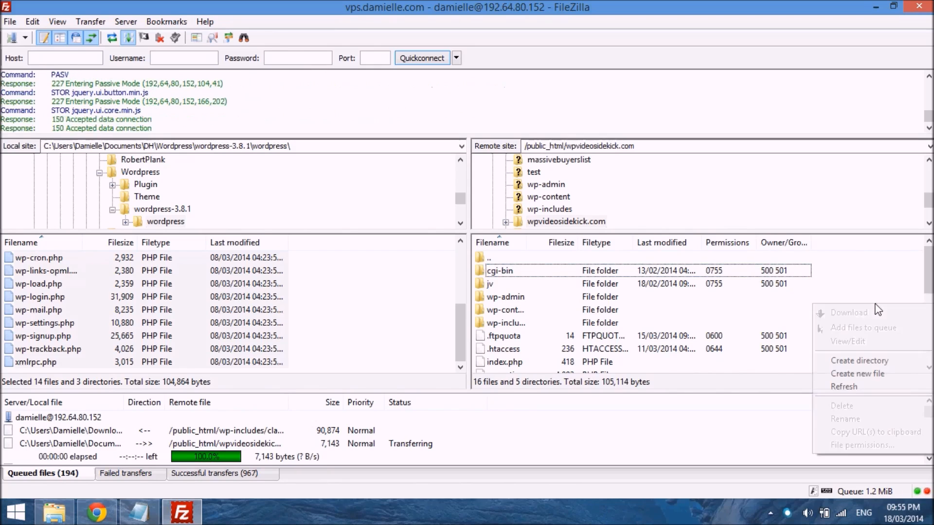
pyautogui.click(854, 359)
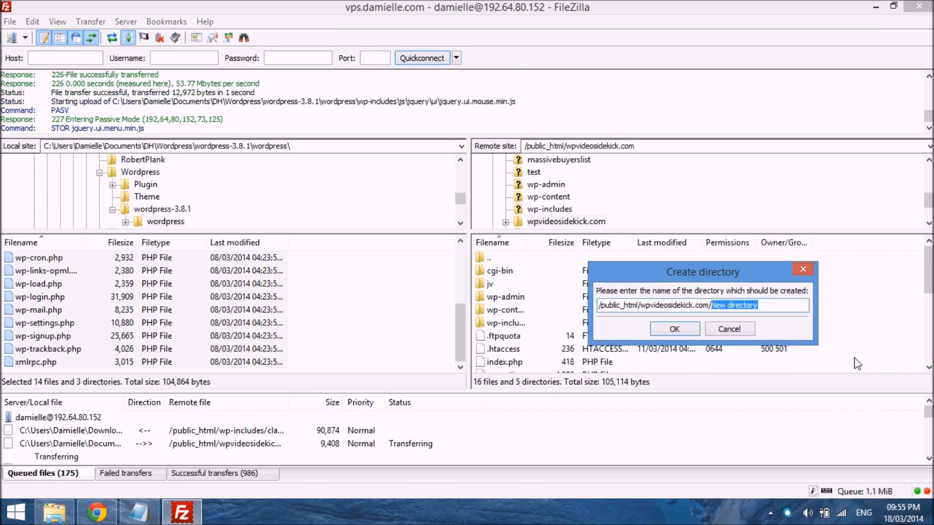
pyautogui.write('blog')
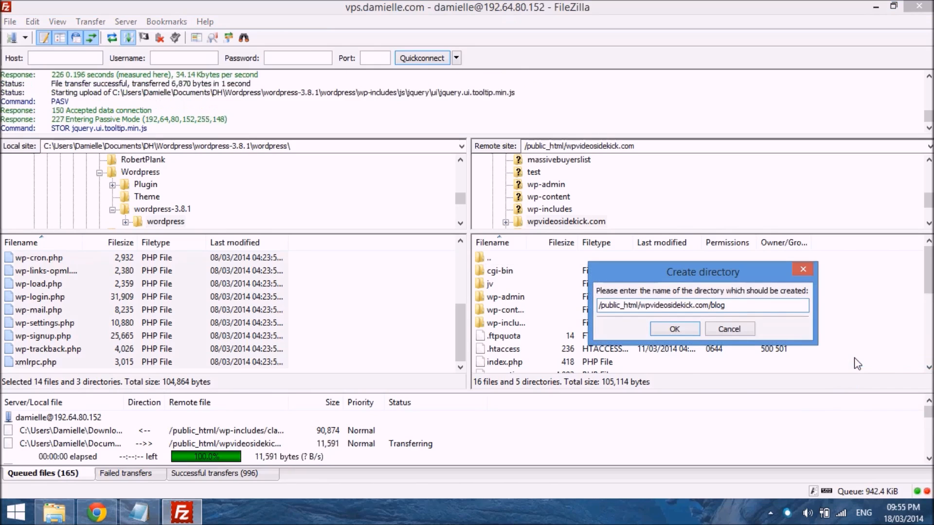
pyautogui.click(676, 328)
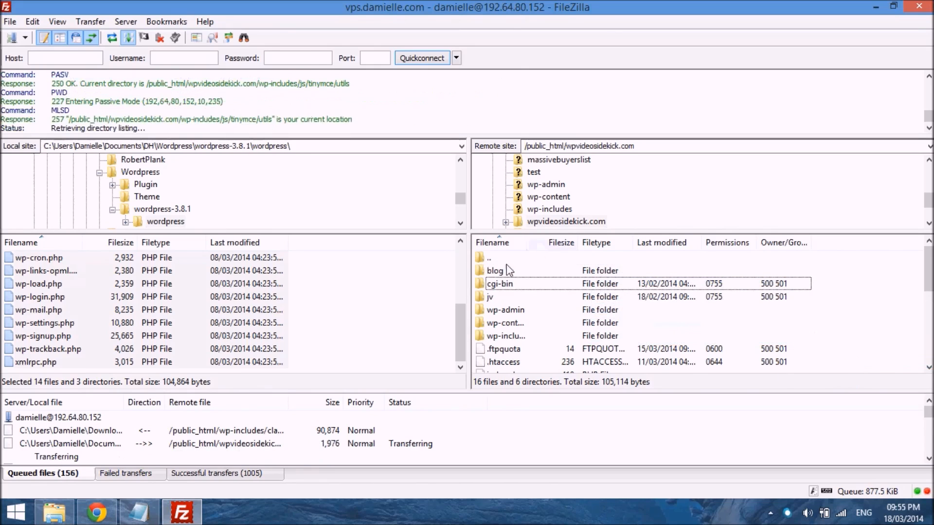
pyautogui.doubleClick(494, 272)
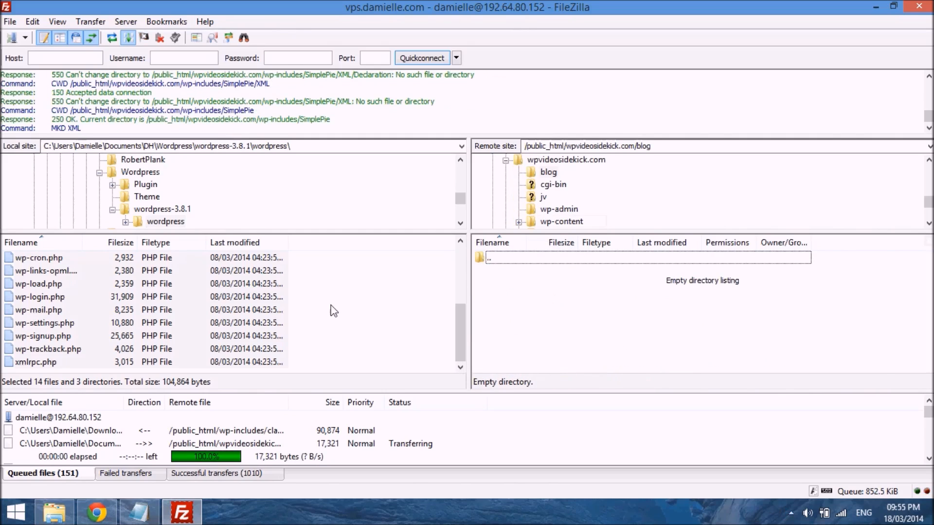
# - Select the local WordPress files such as wp-cron.php, then check the site in the browser
pyautogui.click(44, 258)
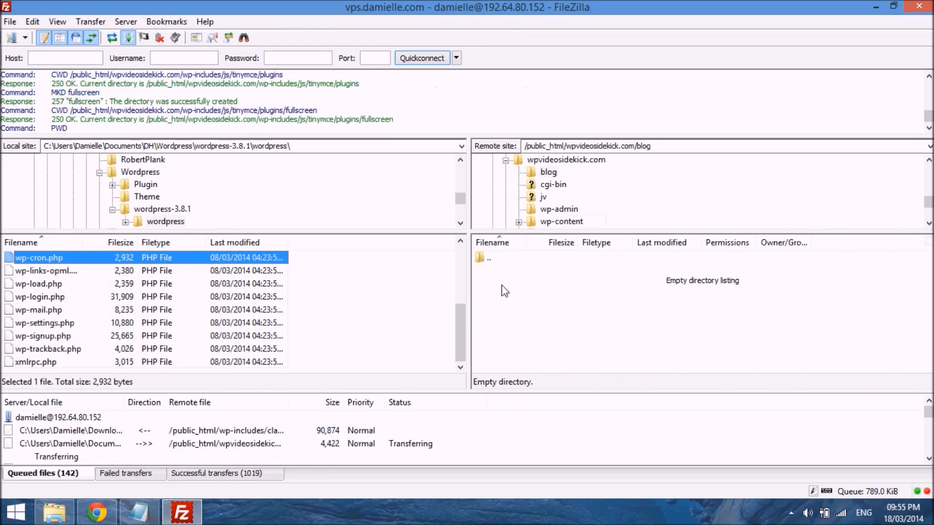
pyautogui.moveTo(463, 317); pyautogui.dragTo(463, 251)
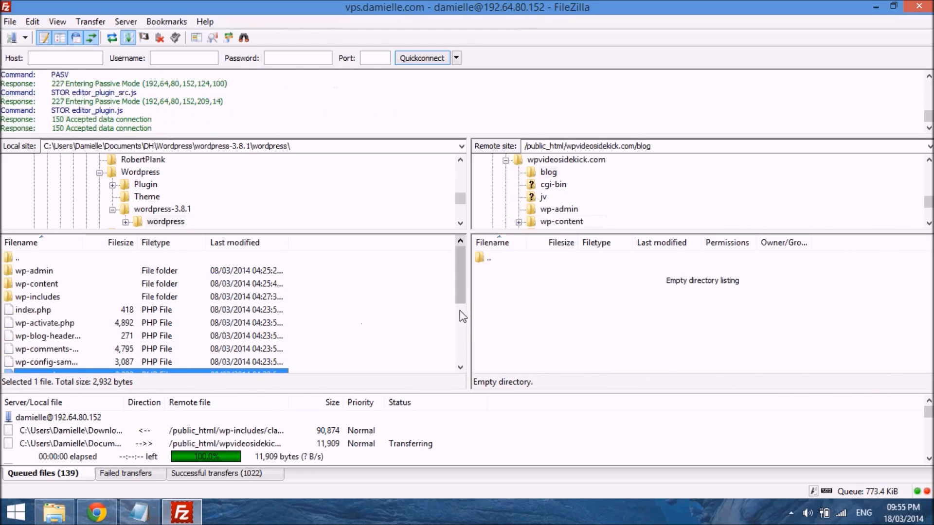
pyautogui.click(571, 293)
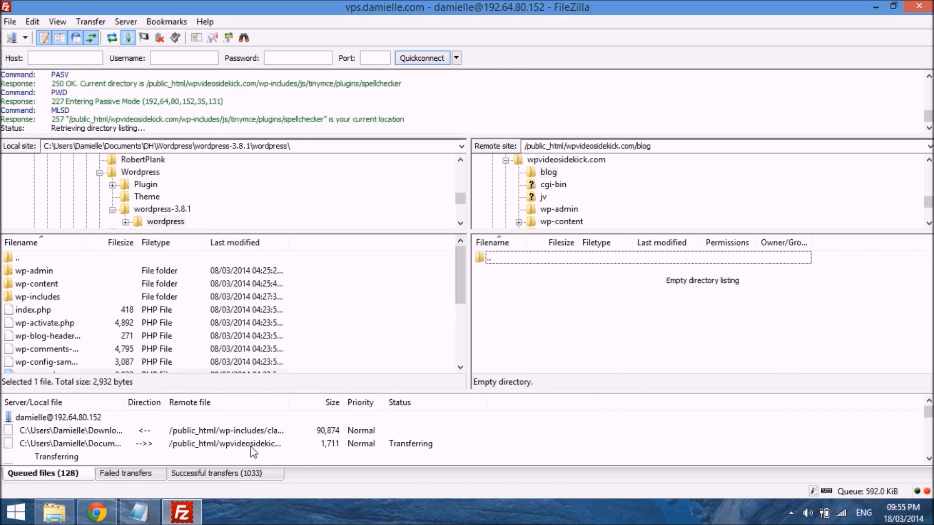
pyautogui.click(99, 510)
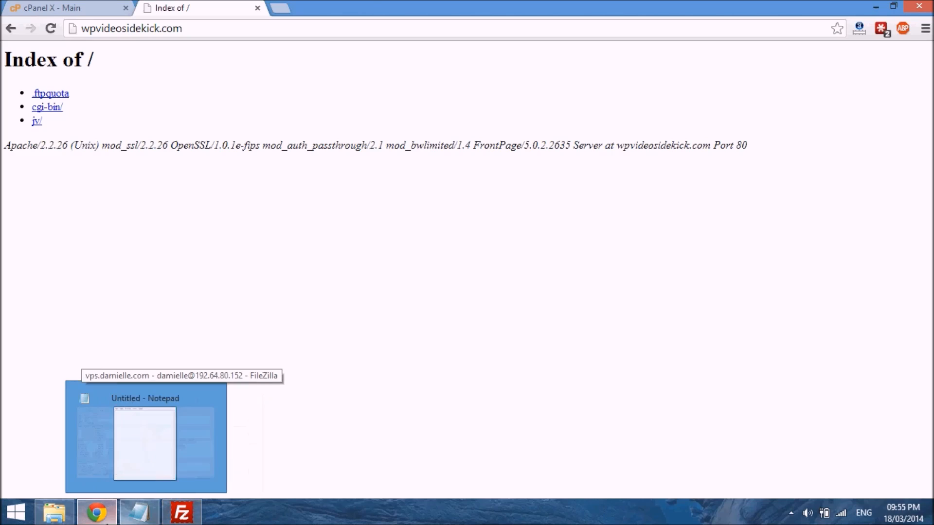
pyautogui.click(175, 516)
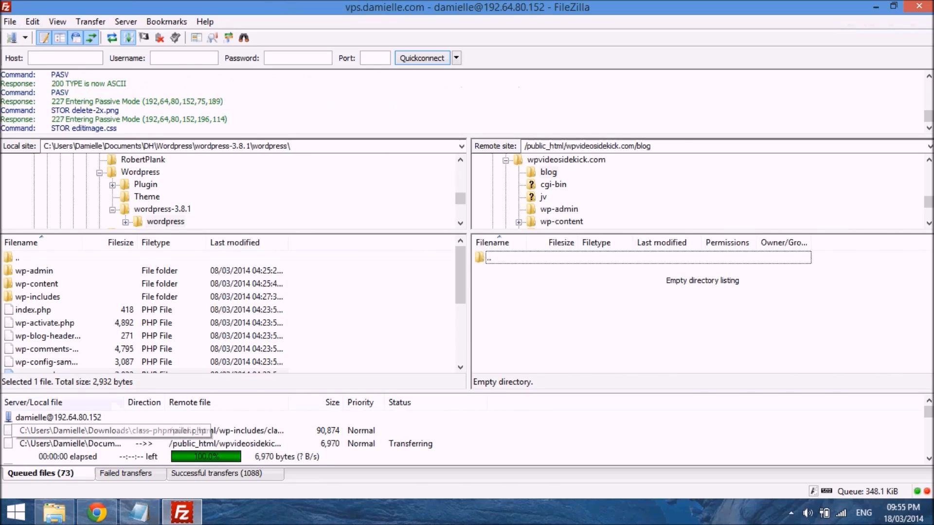
pyautogui.moveTo(131, 519)
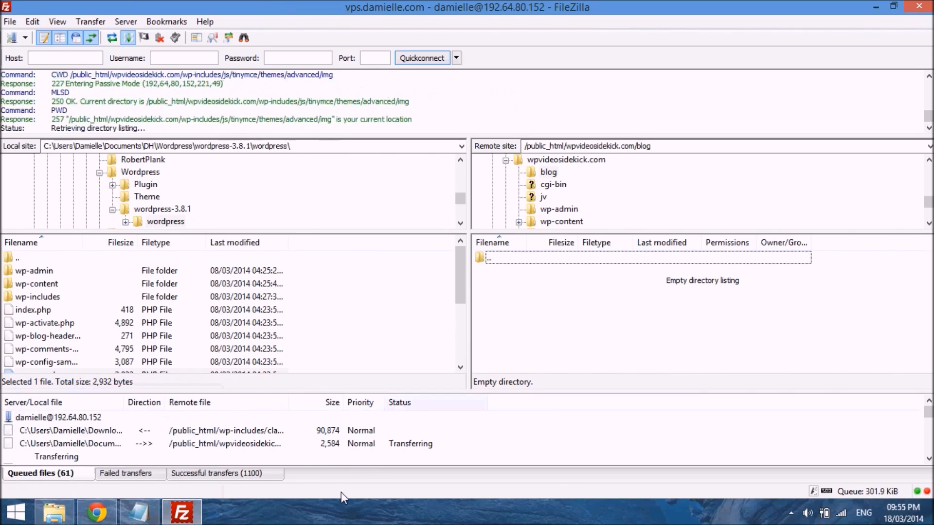
pyautogui.click(102, 519)
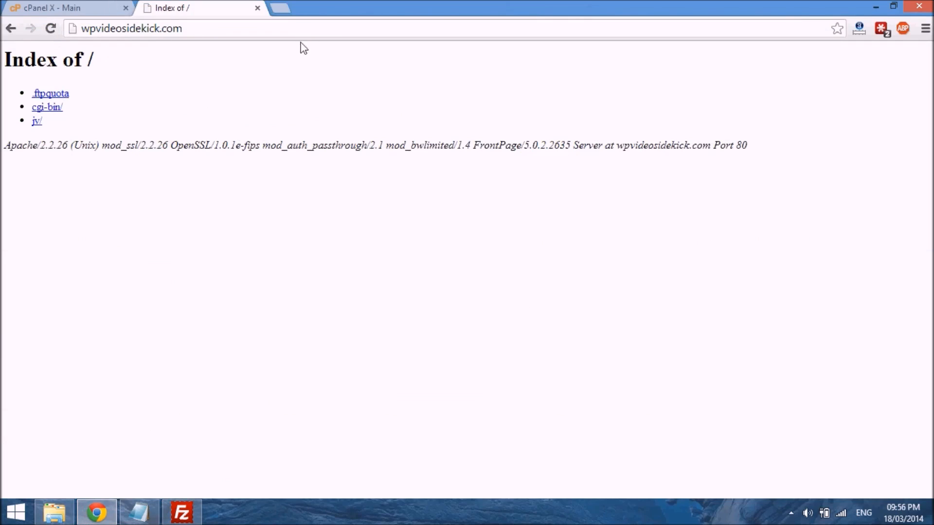
# - Reload wpvideosidekick.com and start WordPress's 'Create a Configuration File' setup
pyautogui.click(48, 28)
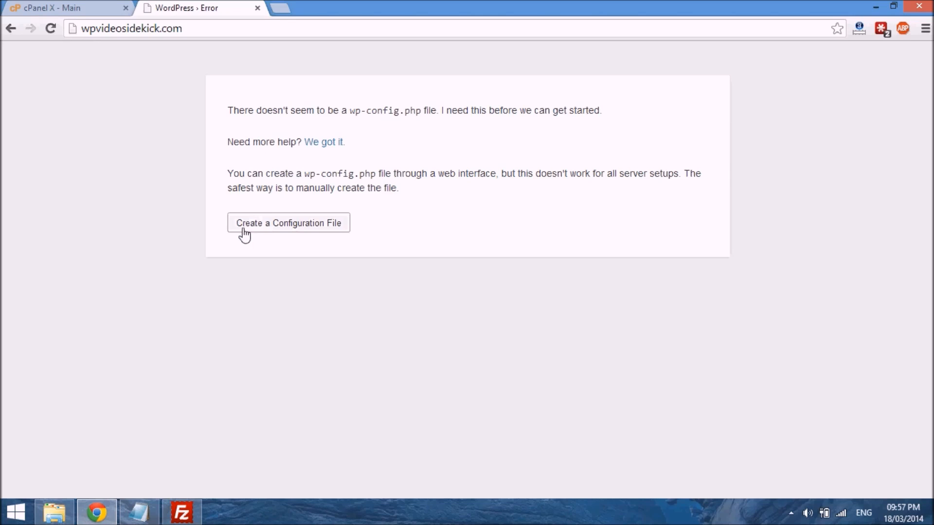
pyautogui.click(277, 226)
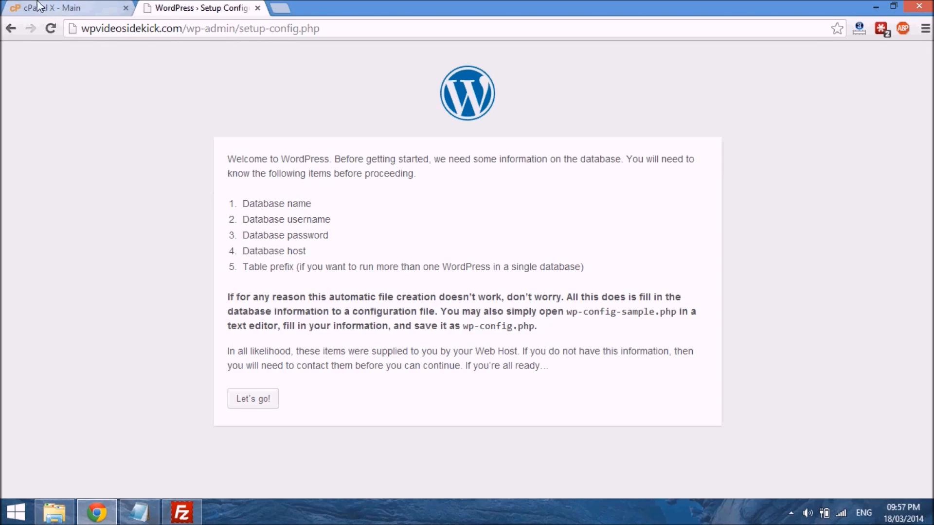
# - Open the MySQL Database Wizard from cPanel's Databases section
pyautogui.click(59, 7)
pyautogui.scroll(-10, 501, 265)
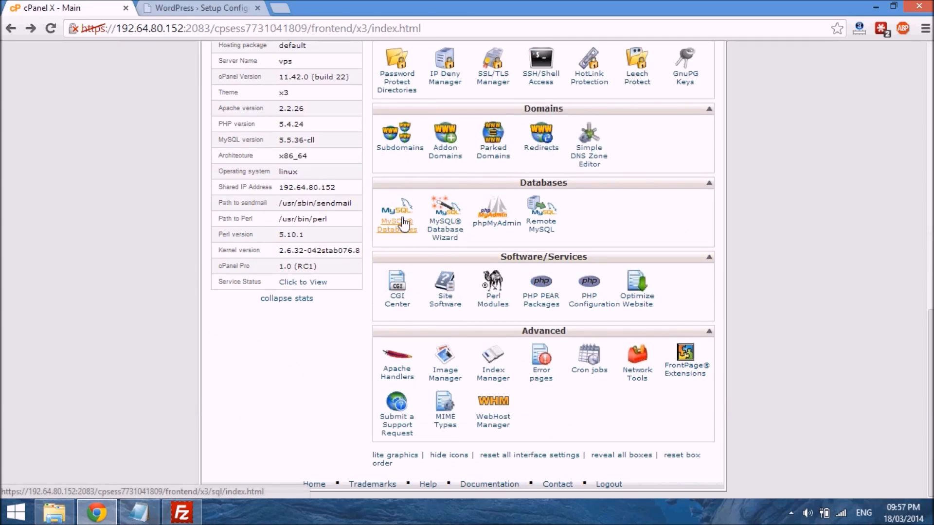
pyautogui.click(451, 233)
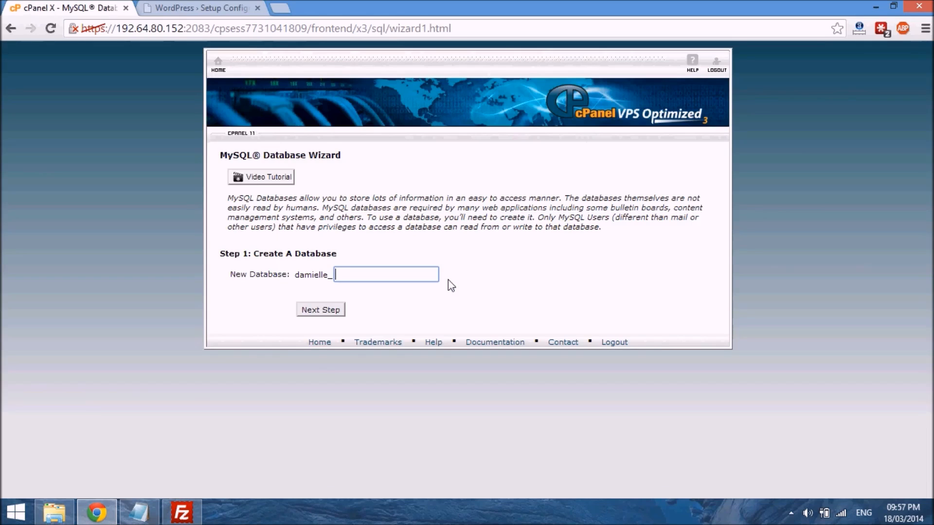
# - Name the new database mg46i, open a blank Notepad, and submit the name
pyautogui.write('mg46i')
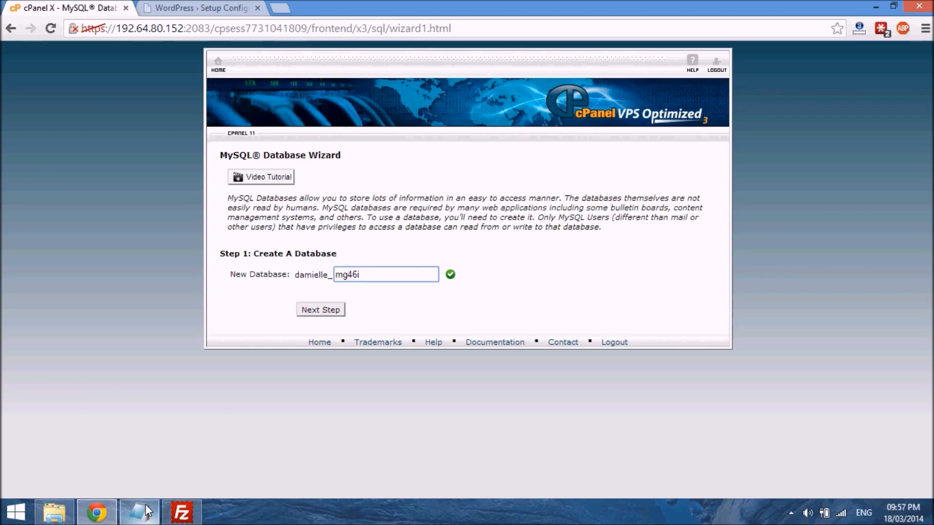
pyautogui.moveTo(141, 510)
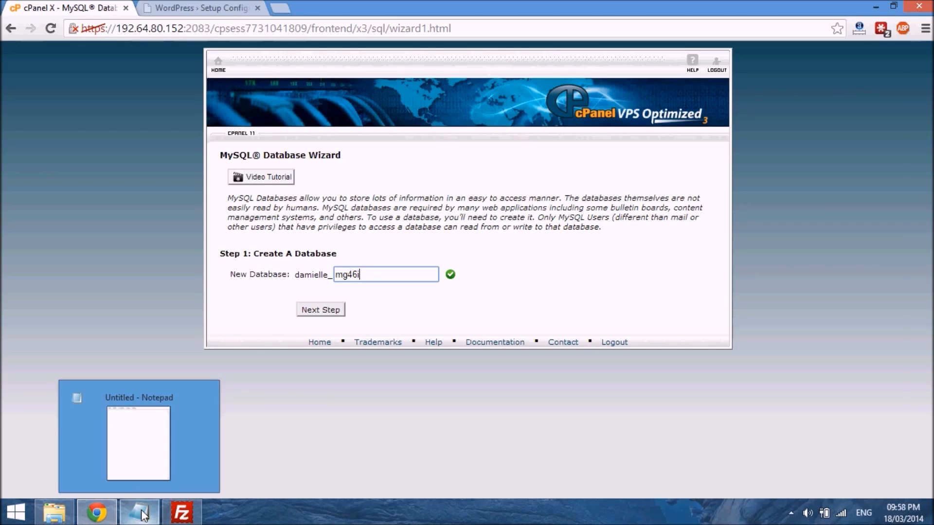
pyautogui.click(144, 515)
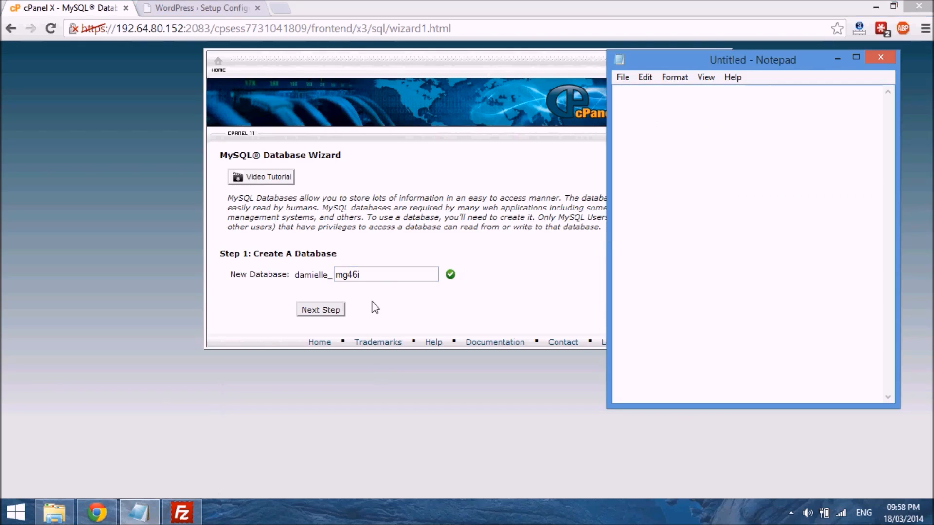
pyautogui.click(321, 311)
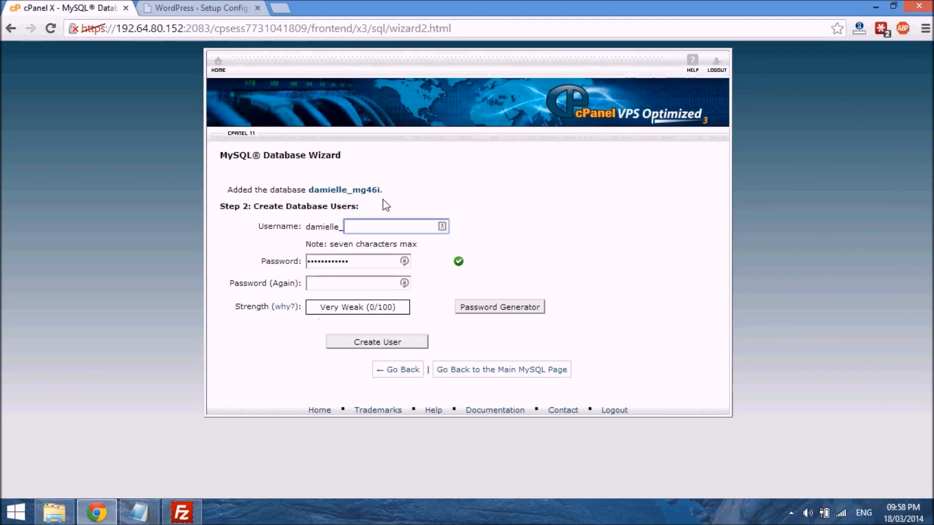
# - Replace the suggested database username with a shorter one and clear the prefilled password
pyautogui.moveTo(389, 239); pyautogui.dragTo(339, 239)
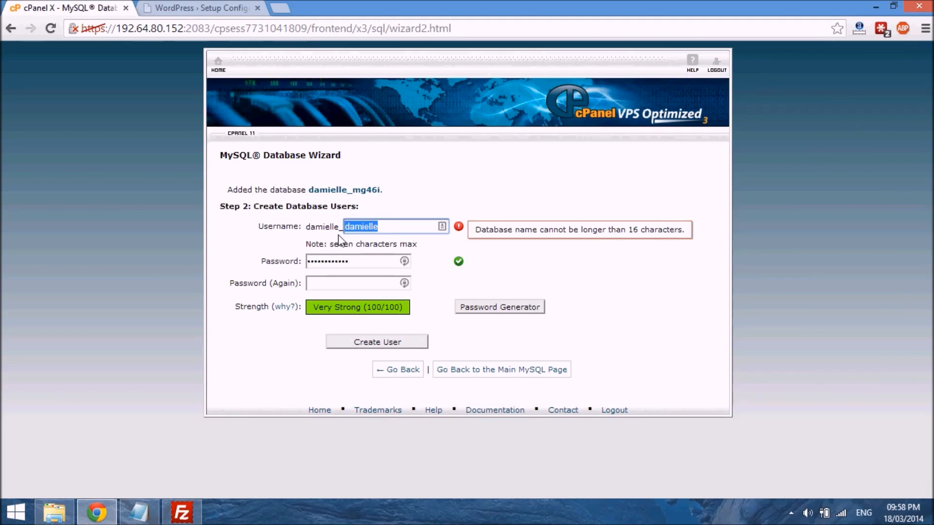
pyautogui.write('hmf4t')
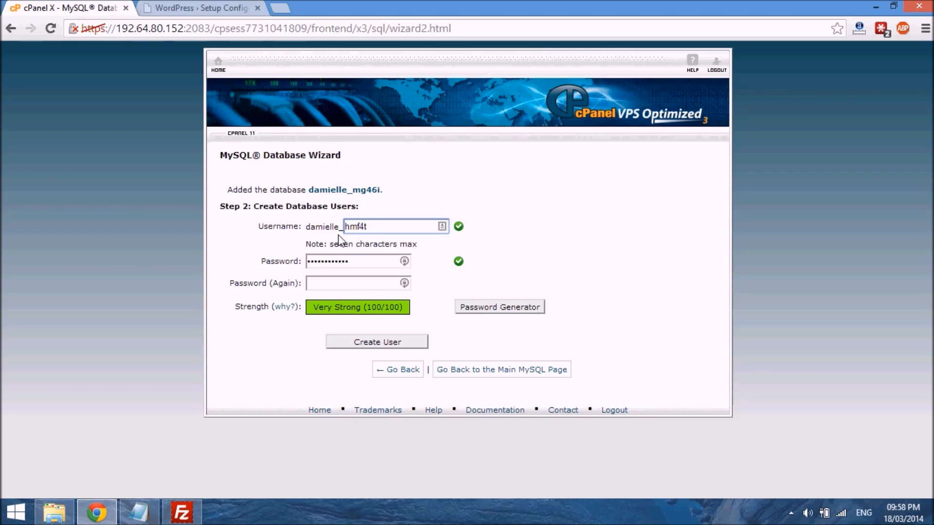
pyautogui.click(361, 262)
pyautogui.moveTo(361, 265); pyautogui.dragTo(253, 269)
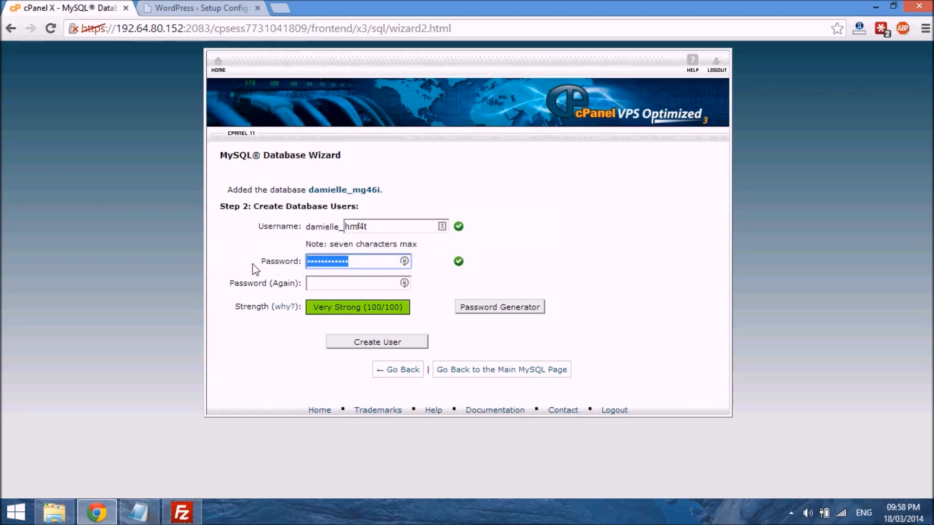
pyautogui.press('BackSpace')
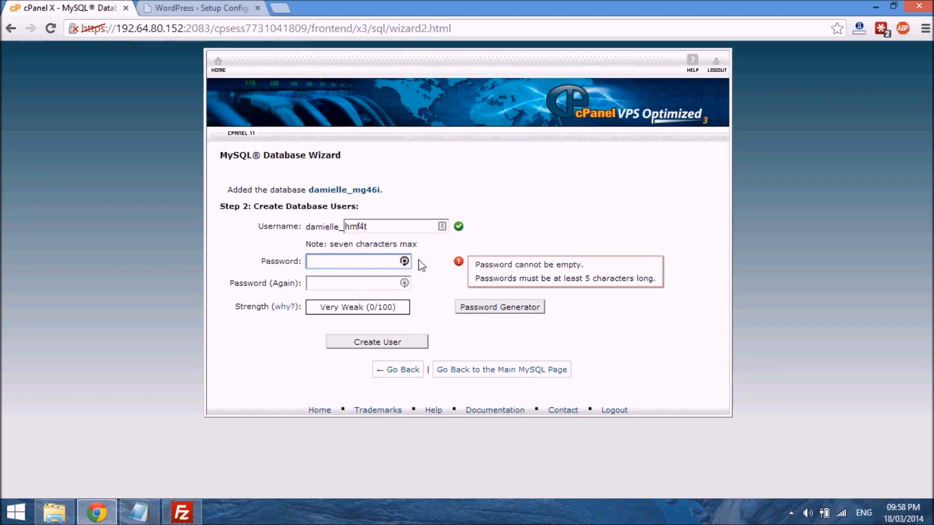
# - Generate a strong password, copy it, and apply it to the password fields
pyautogui.click(481, 308)
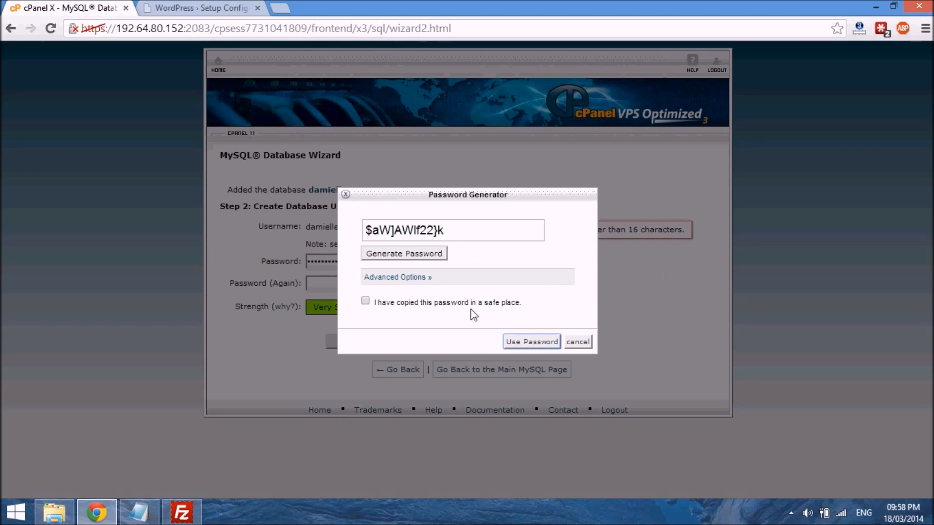
pyautogui.moveTo(460, 237); pyautogui.dragTo(350, 241)
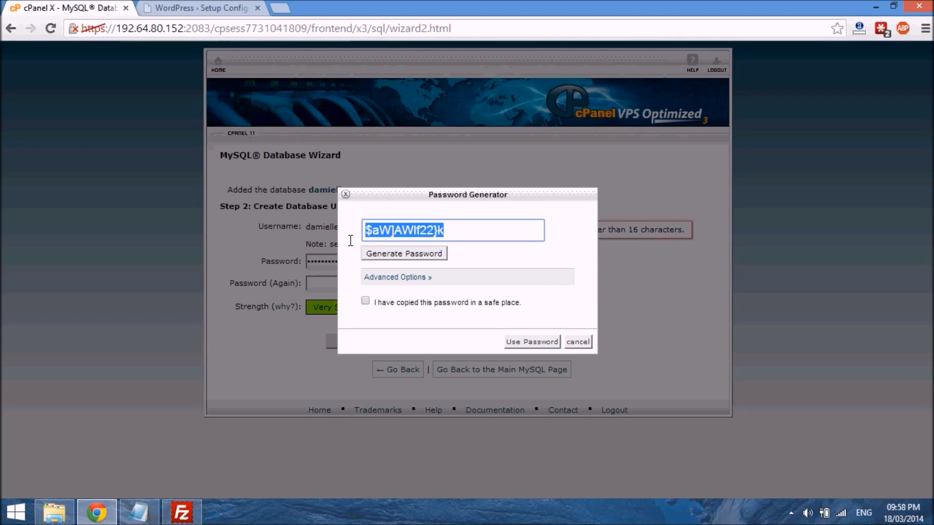
pyautogui.rightClick(397, 232)
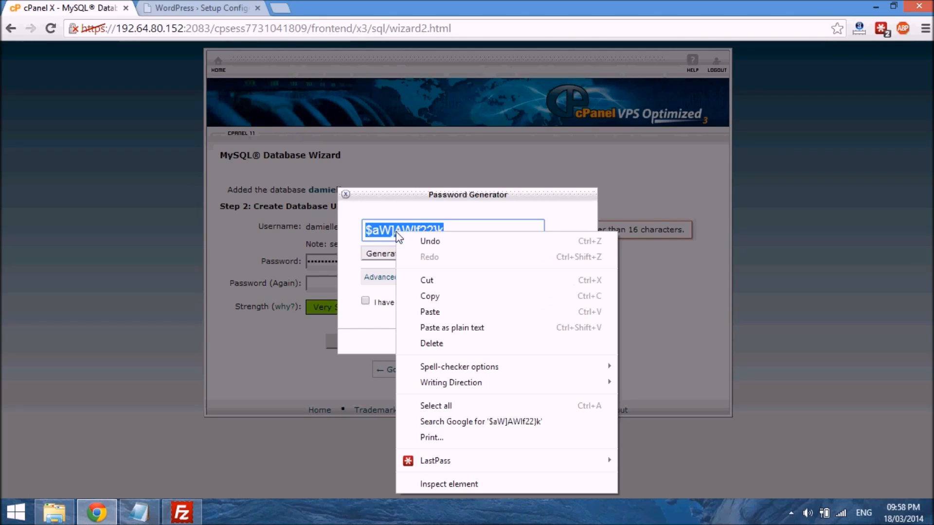
pyautogui.click(431, 296)
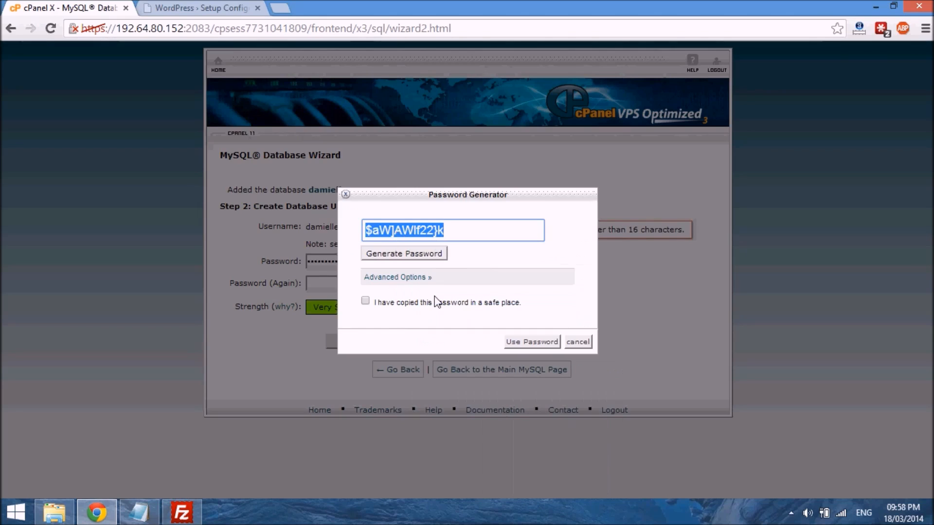
pyautogui.click(364, 301)
pyautogui.click(523, 341)
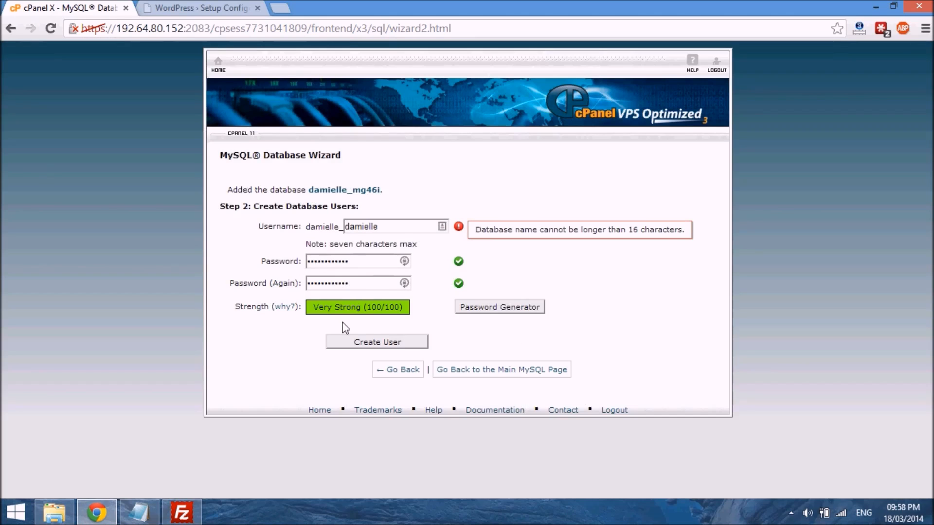
# - Record the password in a Notepad note, then try creating the database user
pyautogui.click(138, 511)
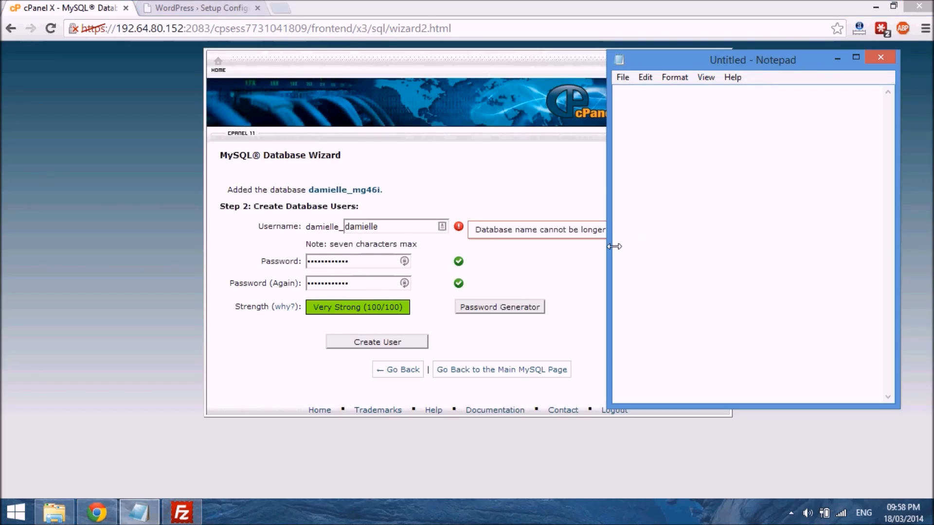
pyautogui.write('password :')
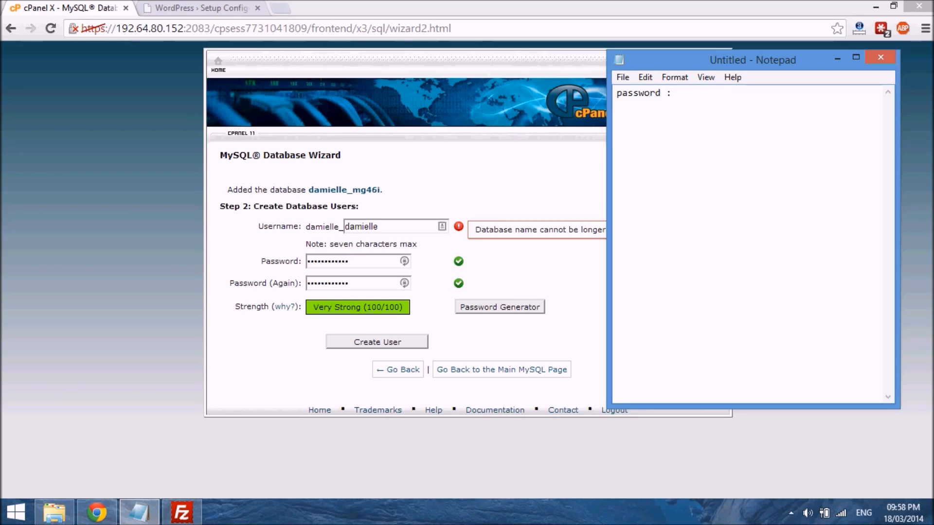
pyautogui.hotkey('ctrl', 'v')
pyautogui.press('Return')
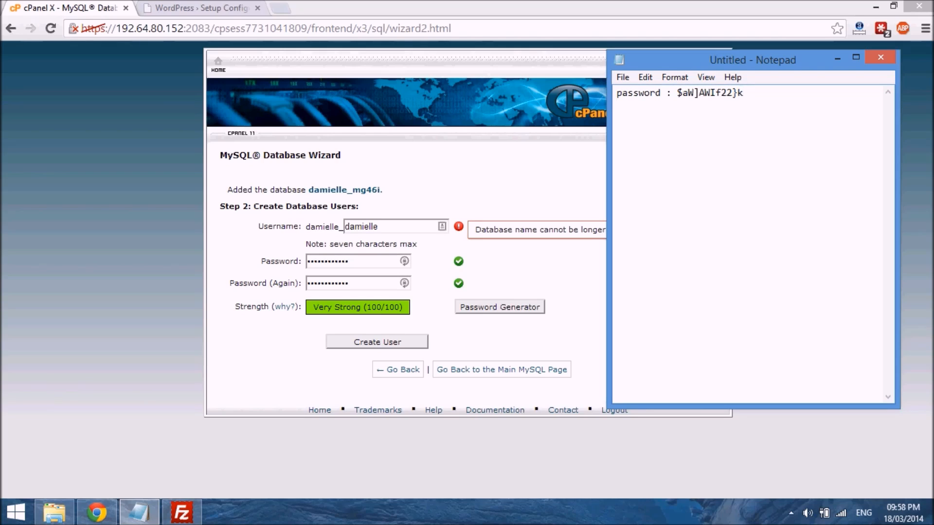
pyautogui.click(393, 344)
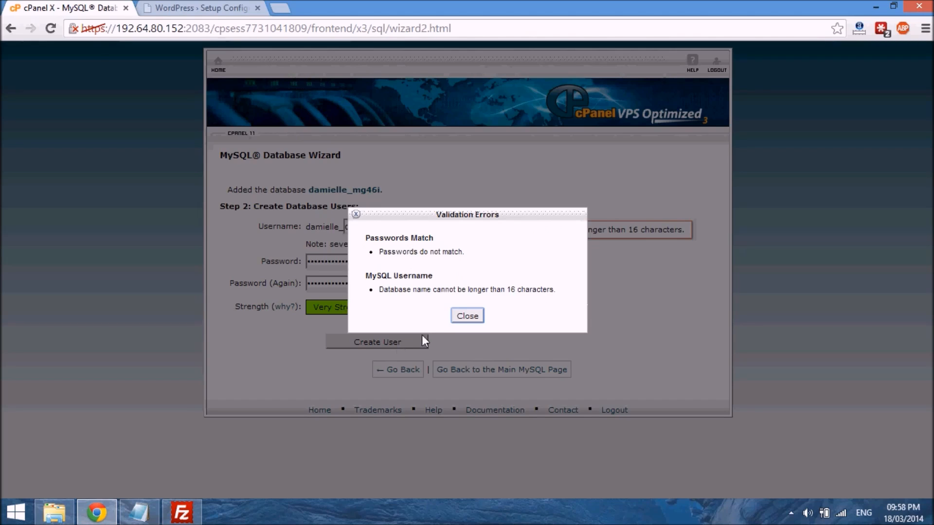
# - Fix the errors with matching passwords and a shorter username, then create the user
pyautogui.click(466, 317)
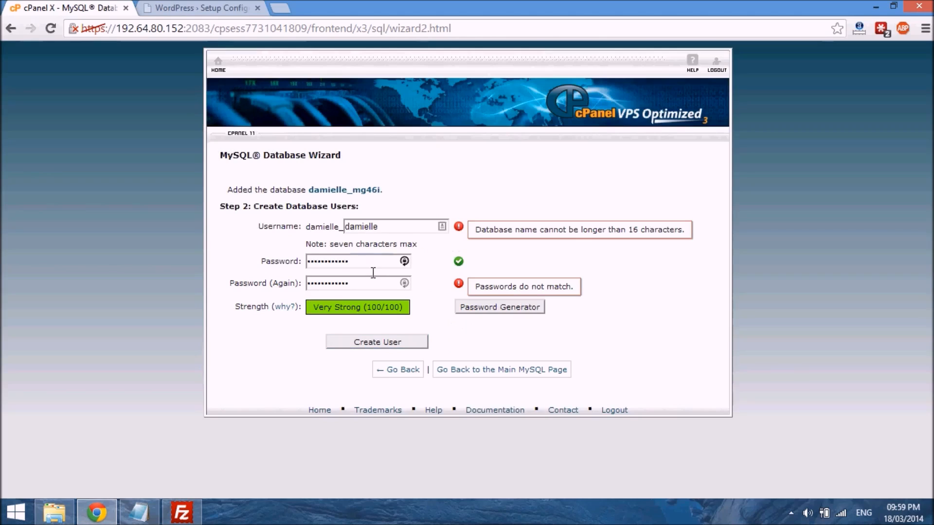
pyautogui.moveTo(372, 265); pyautogui.dragTo(222, 278)
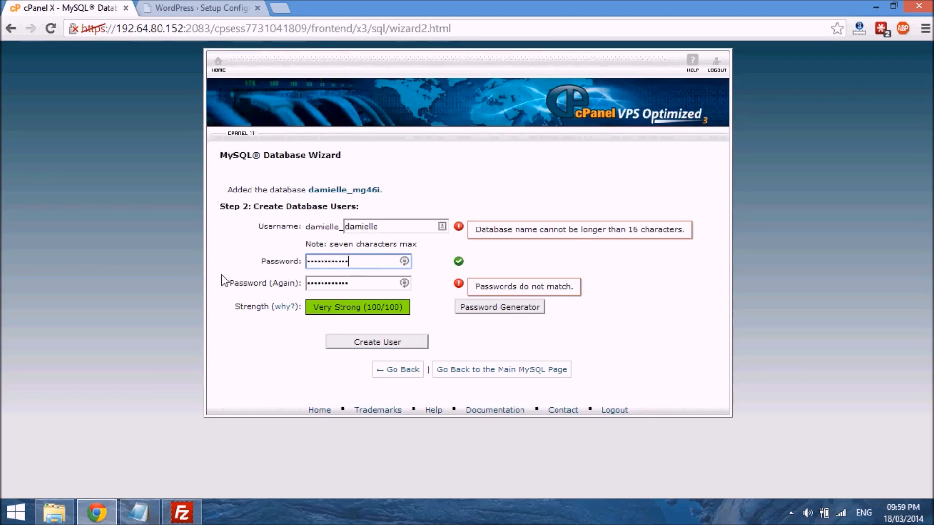
pyautogui.moveTo(359, 286); pyautogui.dragTo(247, 289)
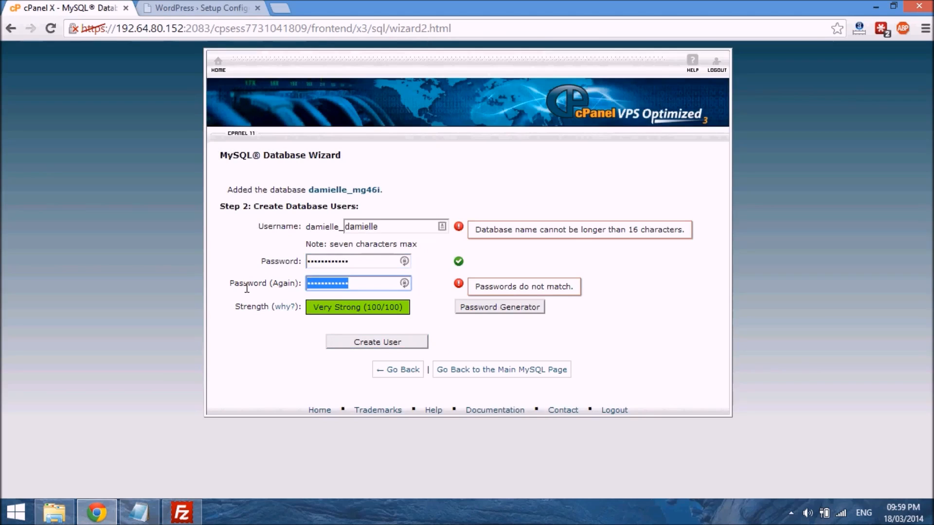
pyautogui.hotkey('ctrl', 'v')
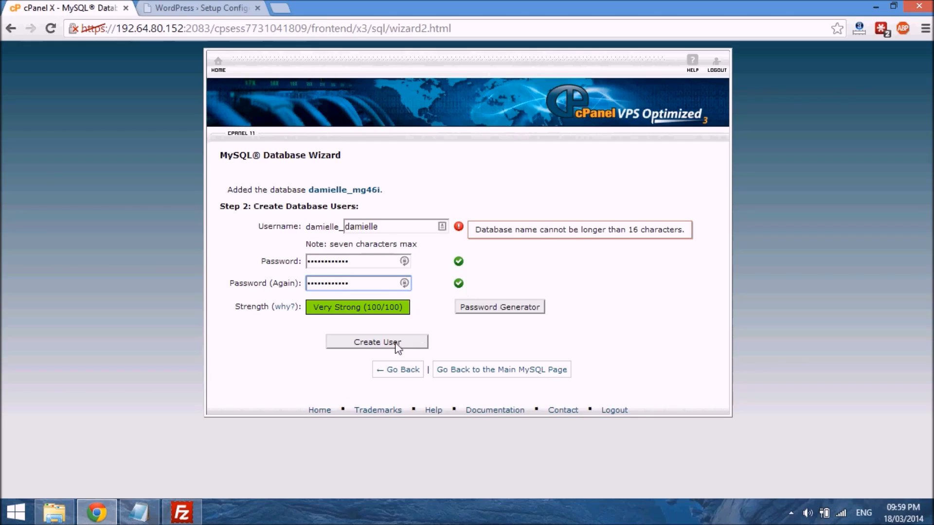
pyautogui.moveTo(418, 227); pyautogui.dragTo(280, 229)
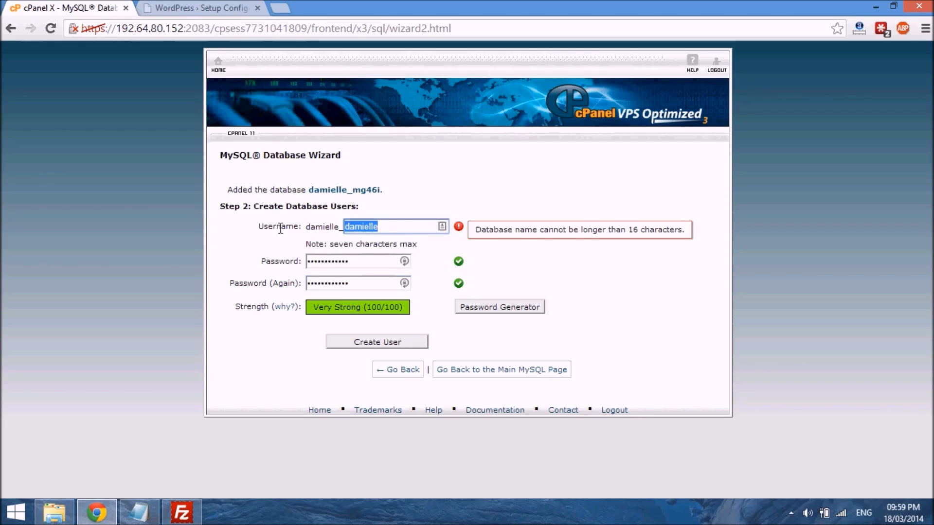
pyautogui.write('ghf56')
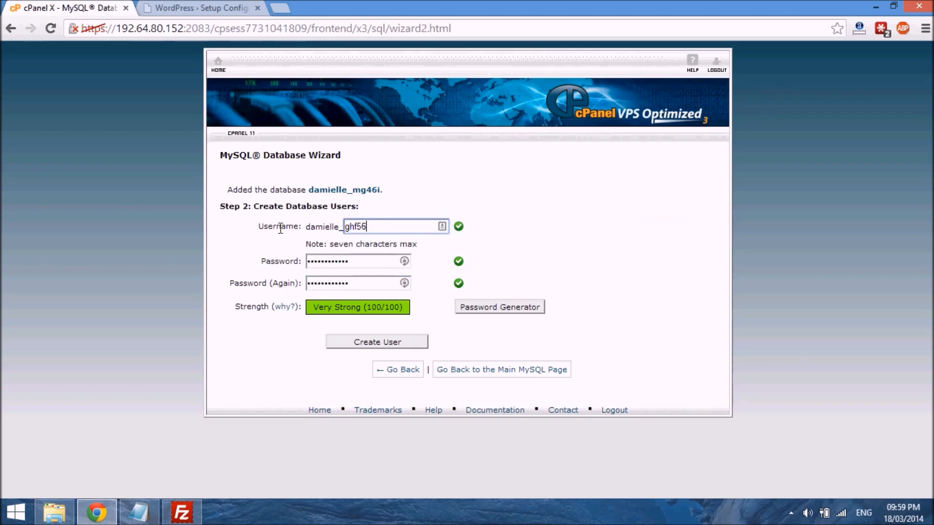
pyautogui.click(390, 344)
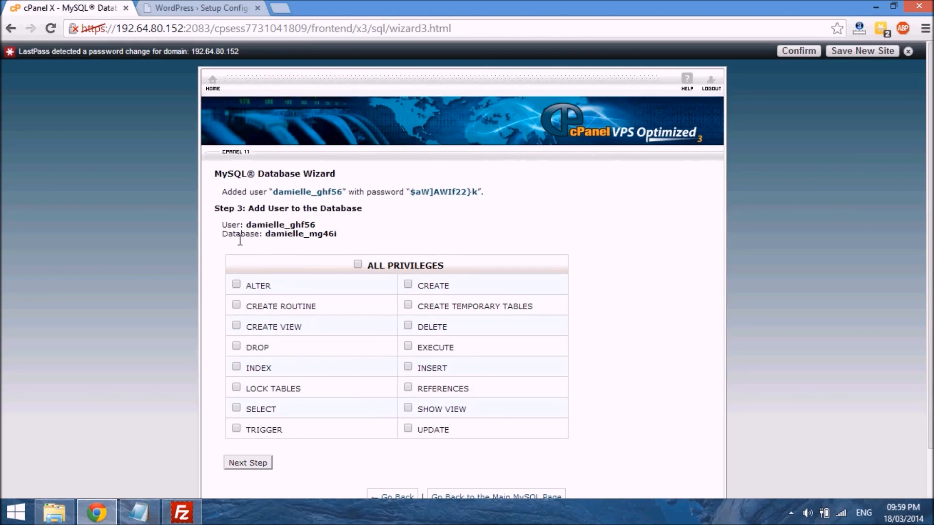
# - Copy the new database user name into the notes on a 'user:' line
pyautogui.moveTo(247, 225); pyautogui.dragTo(312, 228)
pyautogui.rightClick(312, 228)
pyautogui.click(336, 235)
pyautogui.click(137, 513)
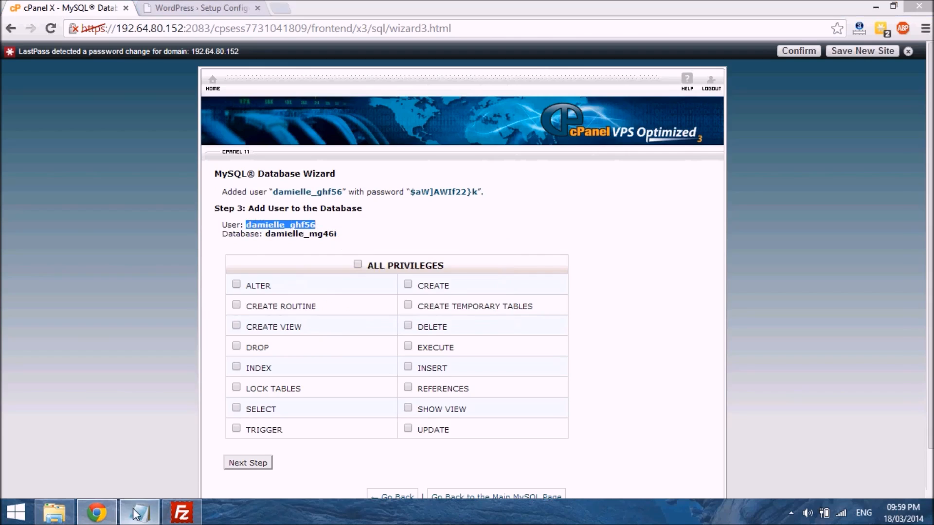
pyautogui.write('us')
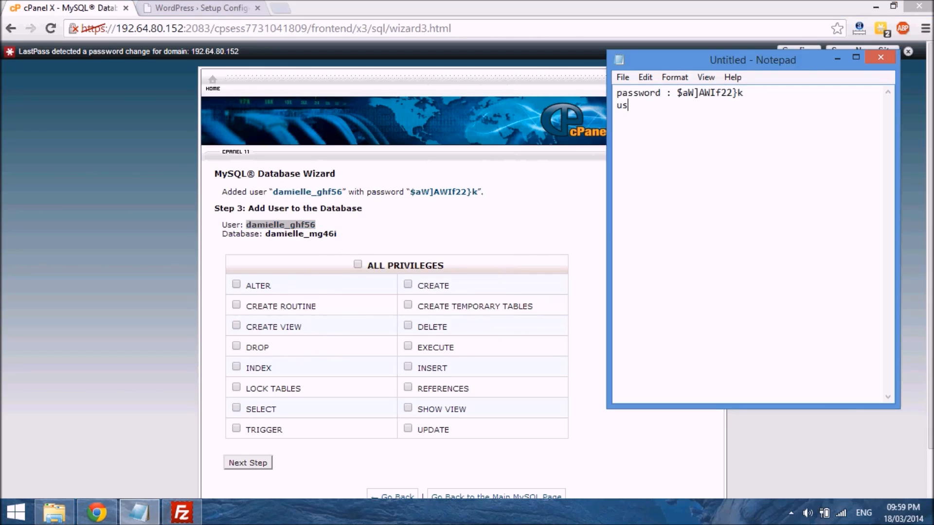
pyautogui.write('er:')
pyautogui.hotkey('ctrl', 'v')
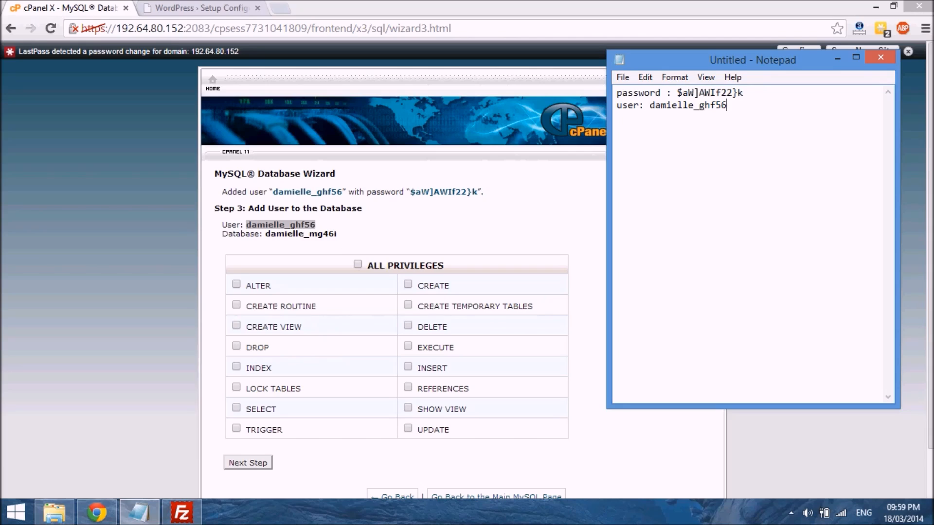
# - Copy the database name, add a 'db name:' line to the notes, and return to the wizard
pyautogui.click(273, 243)
pyautogui.moveTo(265, 236); pyautogui.dragTo(344, 241)
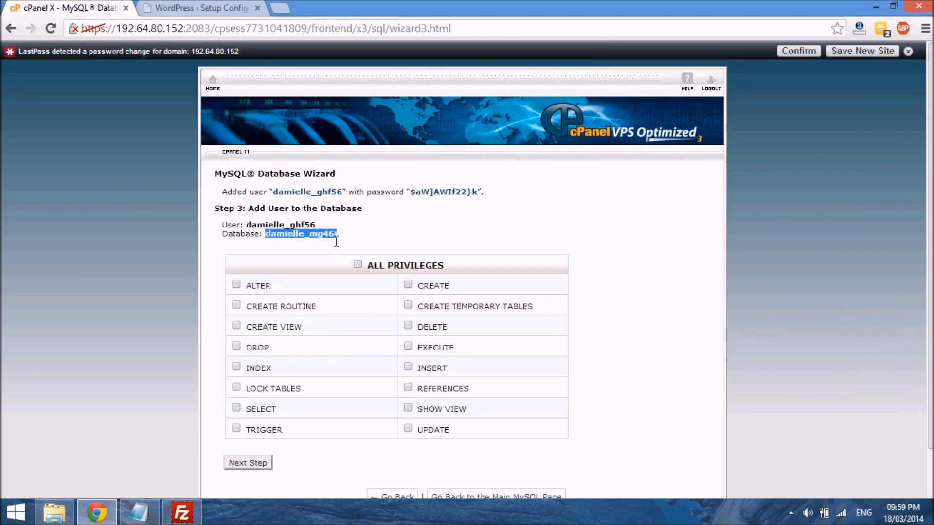
pyautogui.rightClick(336, 239)
pyautogui.click(355, 244)
pyautogui.hotkey('alt', 'Tab')
pyautogui.press('Return')
pyautogui.write('d')
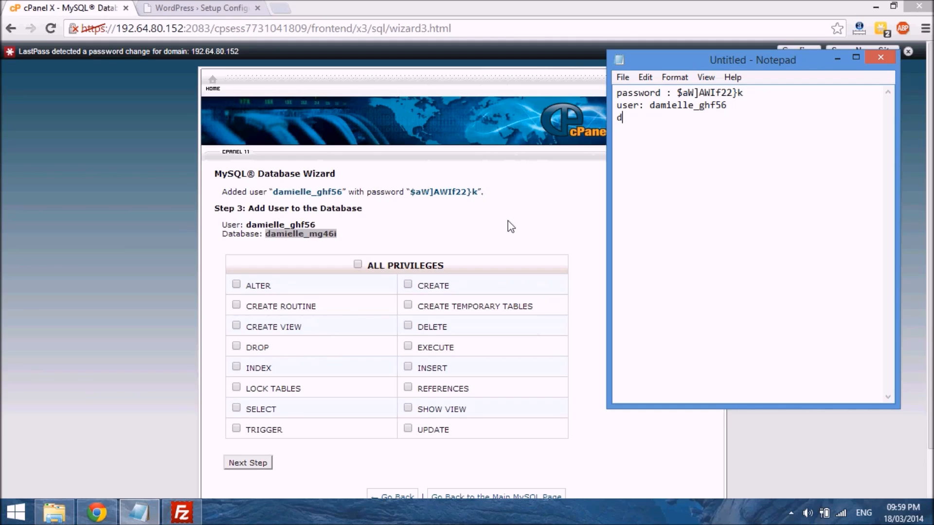
pyautogui.write('b name:')
pyautogui.click(193, 7)
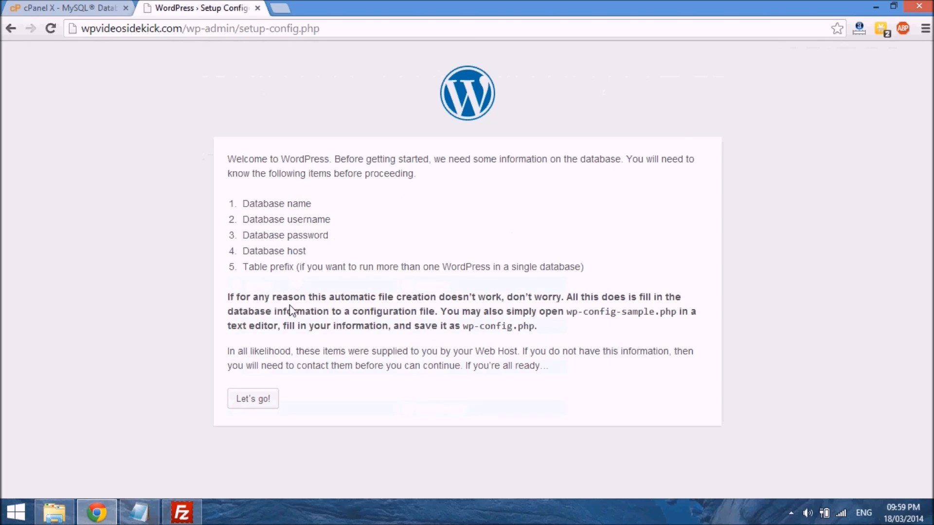
pyautogui.hotkey('alt', 'Tab')
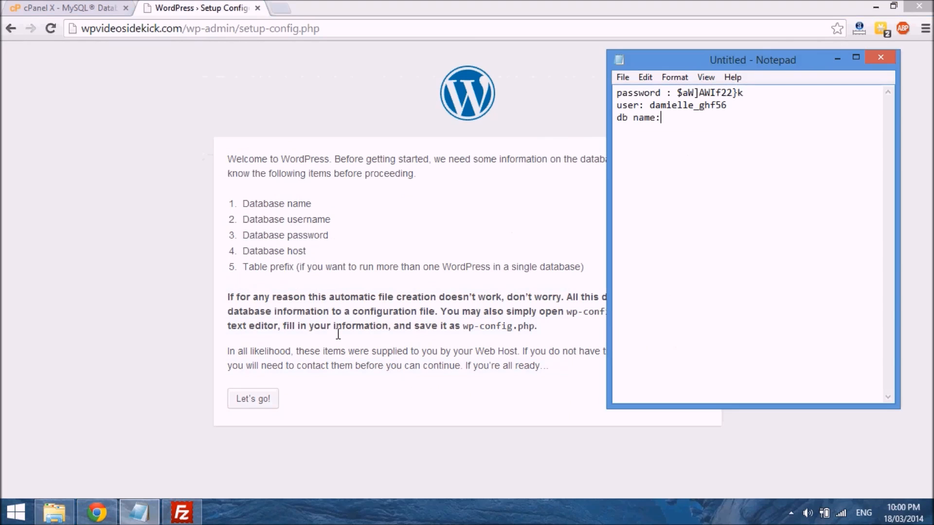
pyautogui.hotkey('alt', 'Tab')
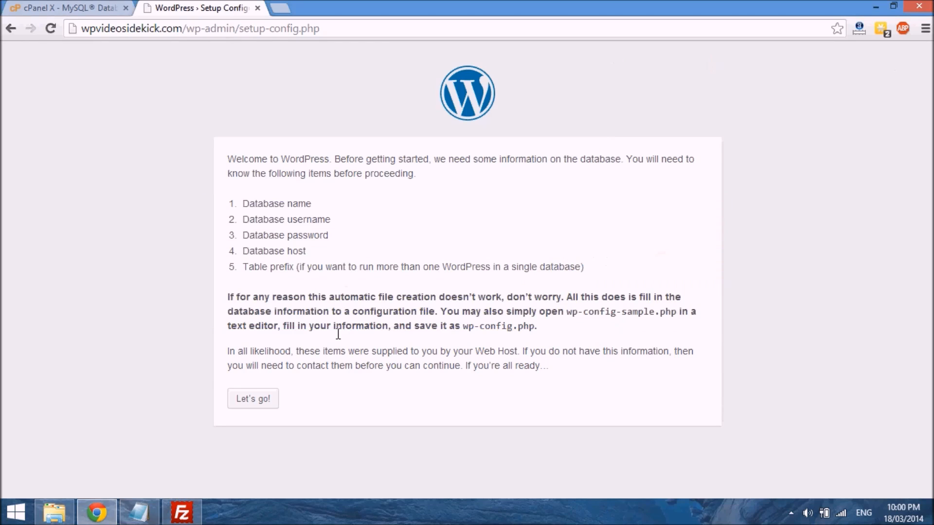
pyautogui.click(64, 15)
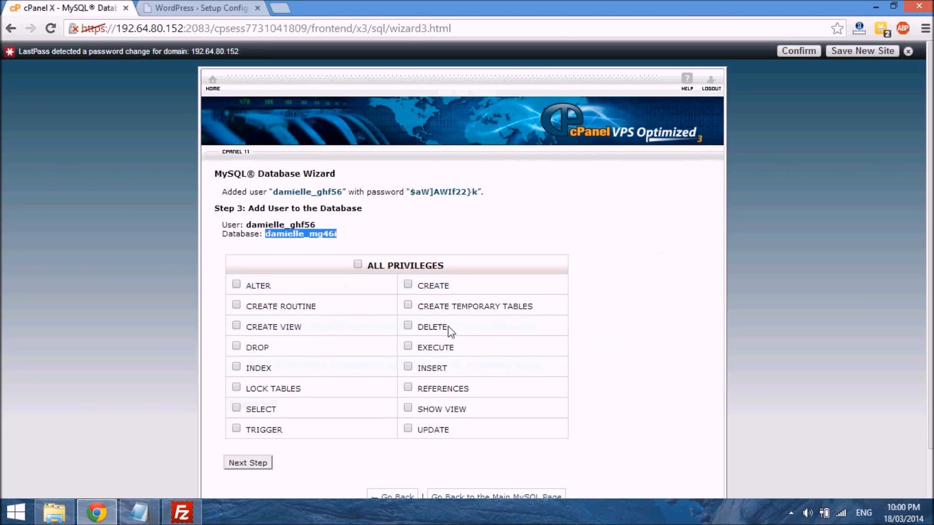
# - Grant the user ALL PRIVILEGES on mg46i and return to the WordPress setup page
pyautogui.click(352, 235)
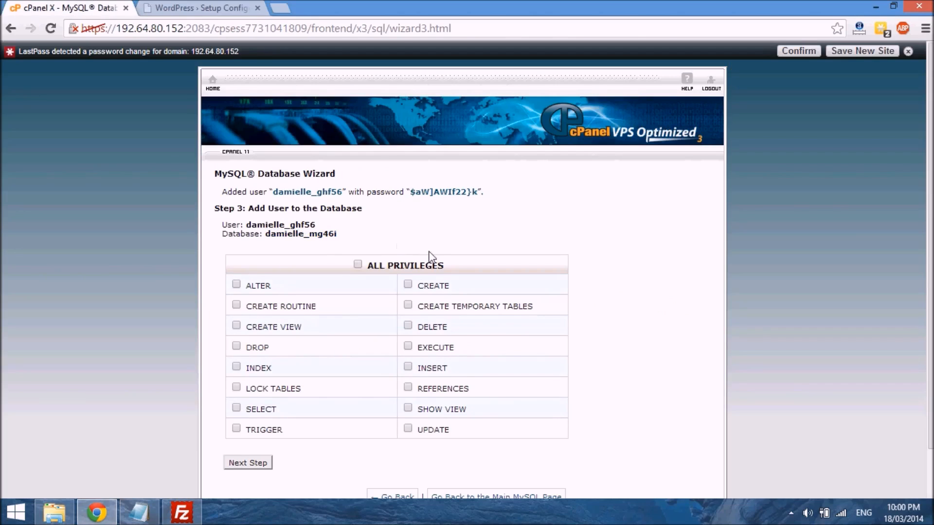
pyautogui.scroll(-2, 460, 251)
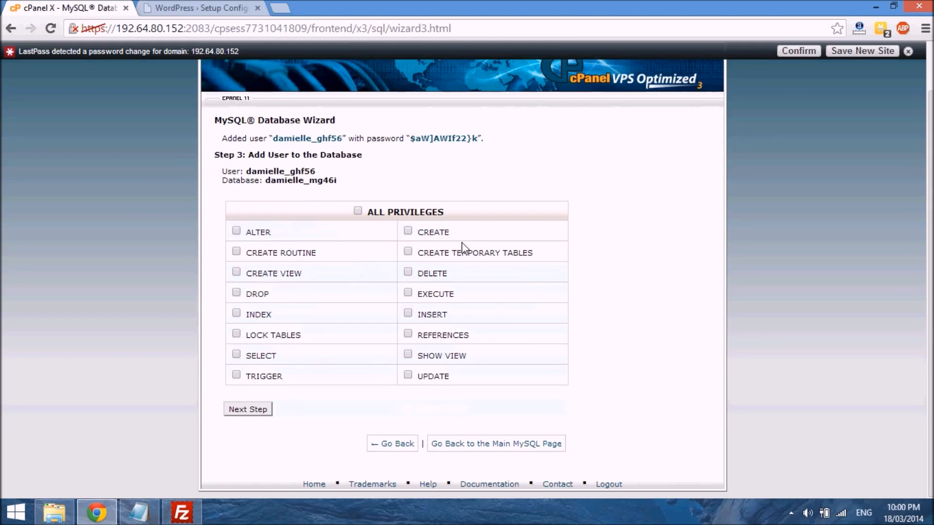
pyautogui.click(358, 211)
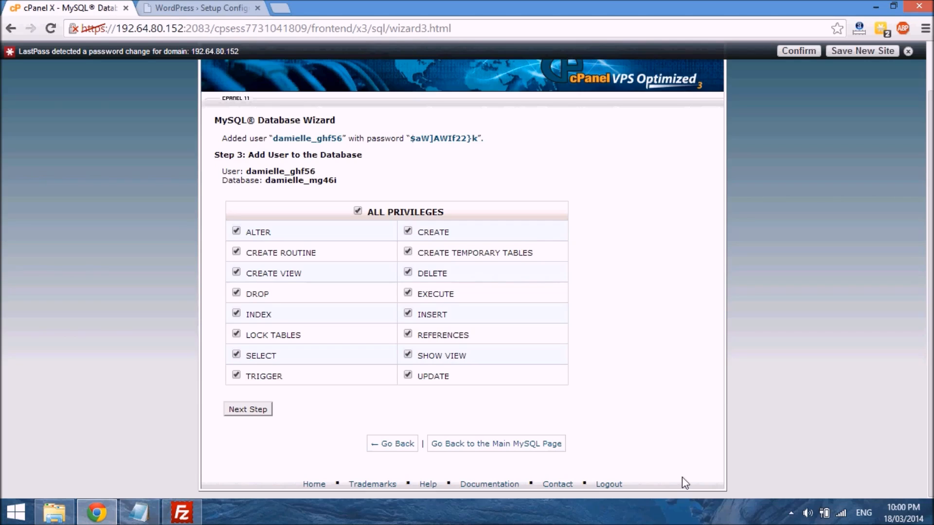
pyautogui.click(247, 410)
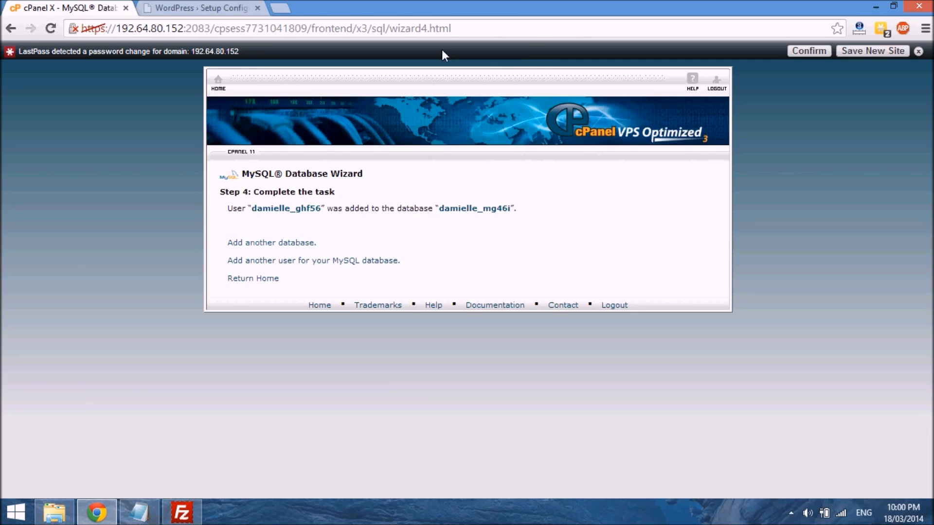
pyautogui.click(197, 6)
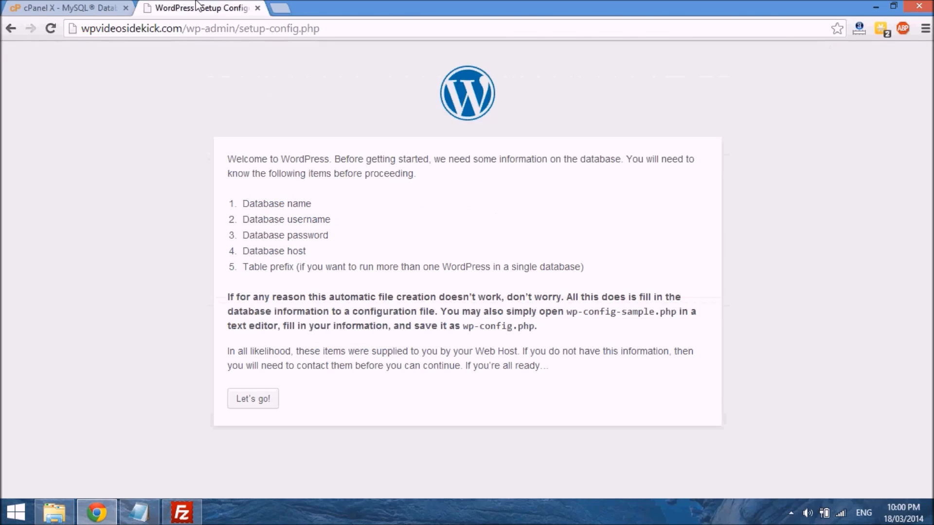
# - Start the database form and replace the default 'wordpress' Database Name with mg46i
pyautogui.click(263, 404)
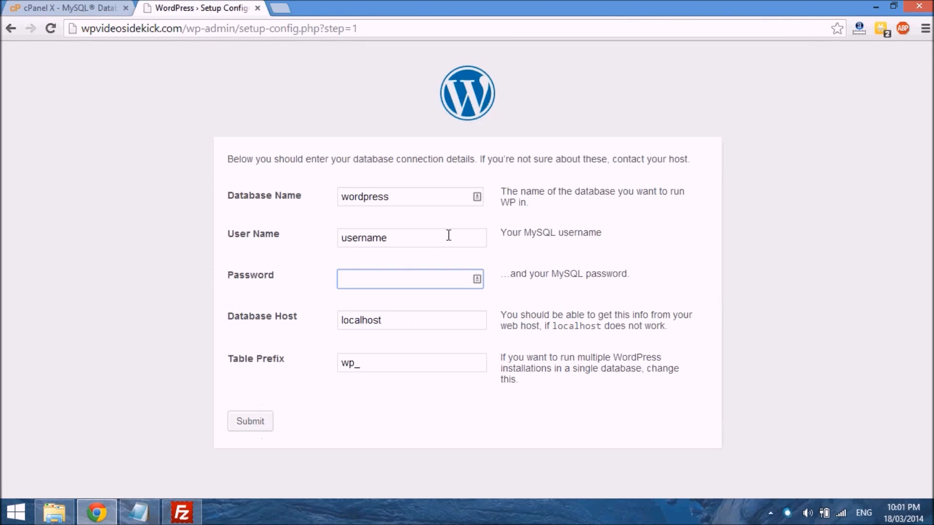
pyautogui.click(407, 197)
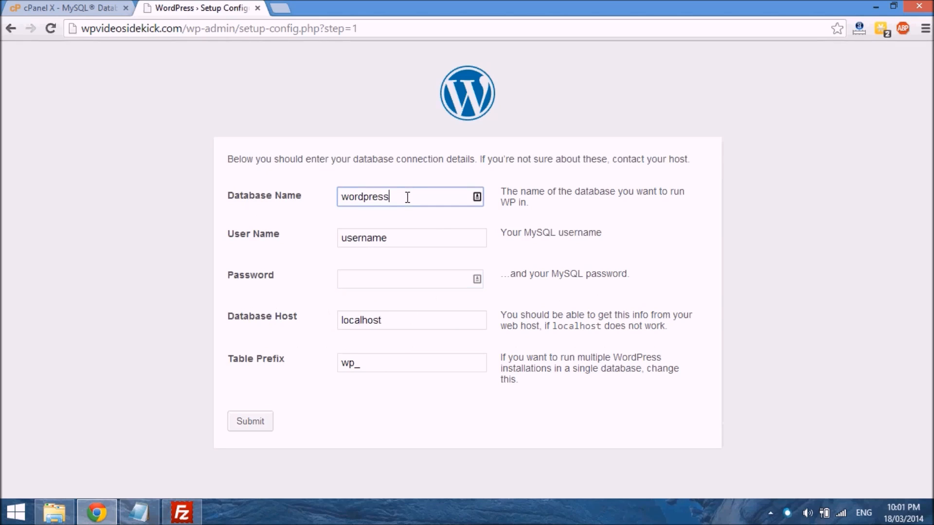
pyautogui.doubleClick(401, 203)
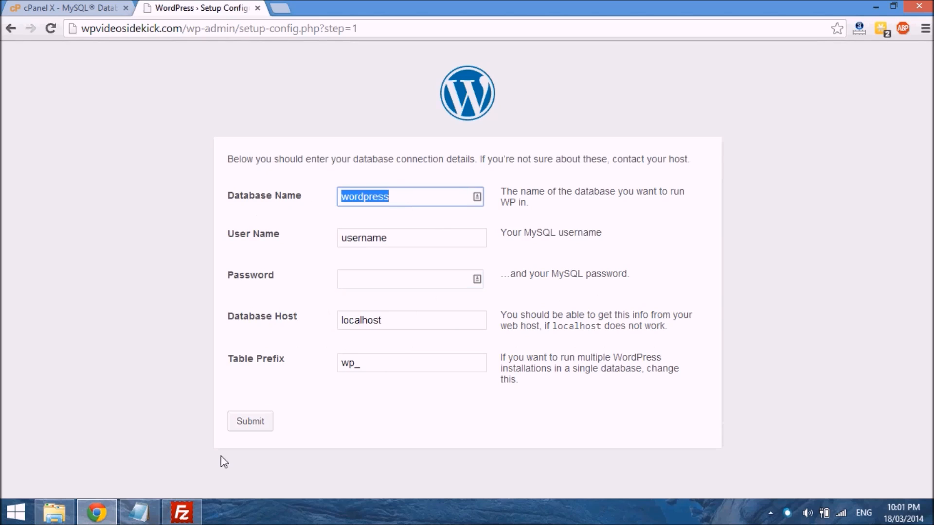
pyautogui.click(140, 516)
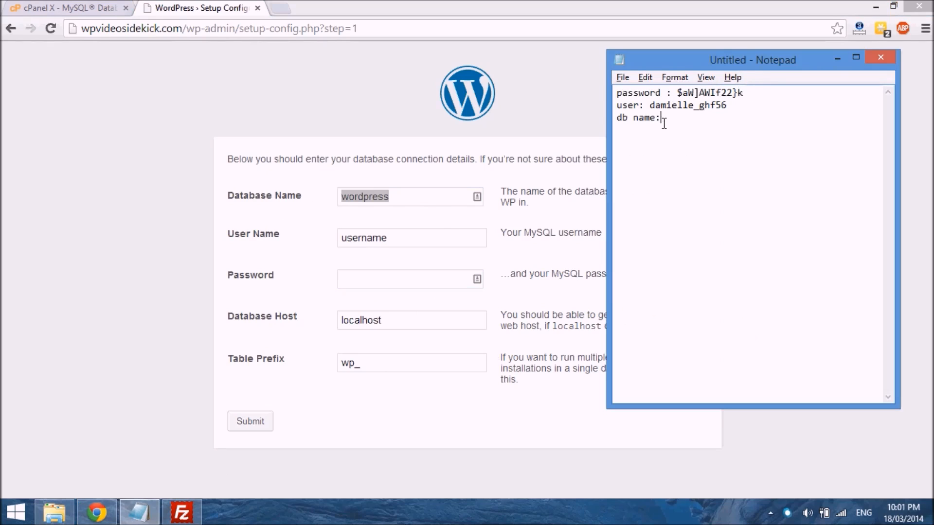
pyautogui.hotkey('ctrl', 'v')
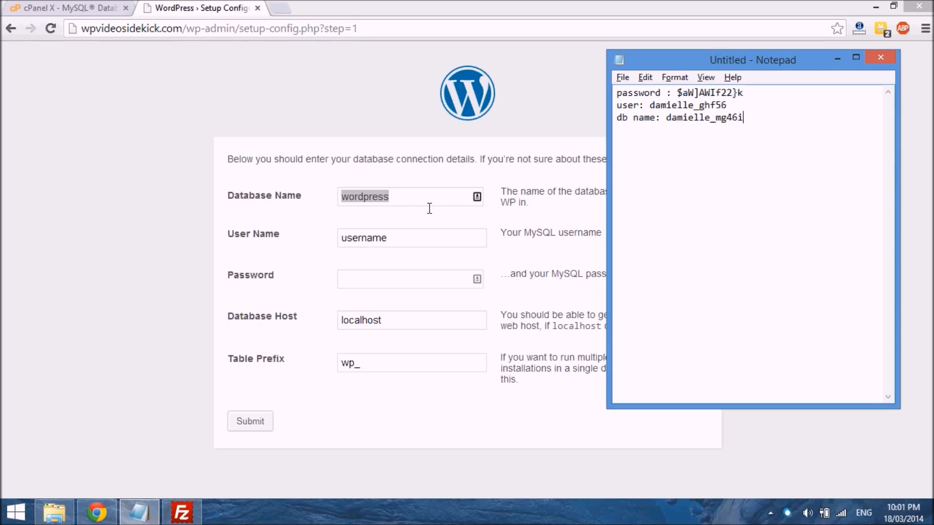
pyautogui.hotkey('ctrl', 'v')
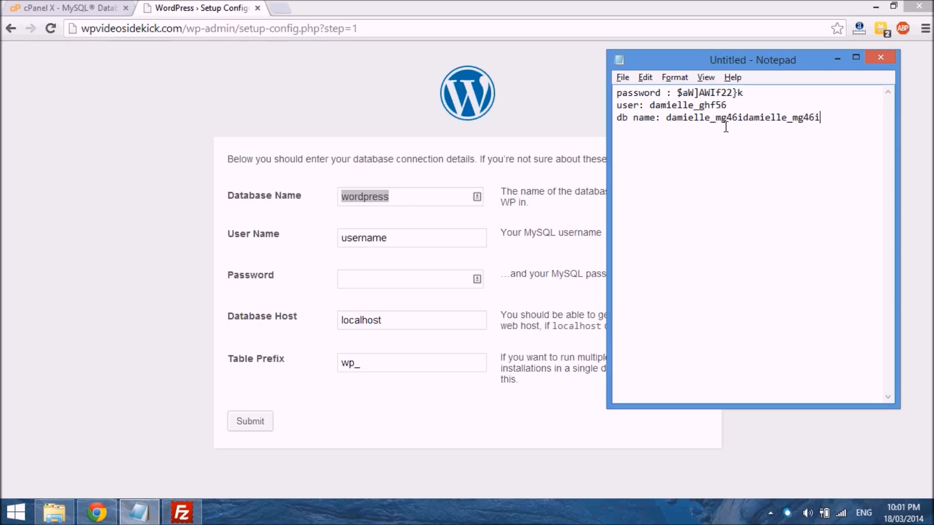
pyautogui.press('BackSpace')
pyautogui.press('BackSpace')
pyautogui.press('BackSpace')
pyautogui.press('BackSpace')
pyautogui.press('BackSpace')
pyautogui.press('BackSpace')
pyautogui.press('BackSpace')
pyautogui.press('BackSpace')
pyautogui.press('BackSpace')
pyautogui.press('BackSpace')
pyautogui.press('BackSpace')
pyautogui.press('BackSpace')
pyautogui.press('BackSpace')
pyautogui.press('BackSpace')
pyautogui.press('BackSpace')
pyautogui.press('BackSpace')
pyautogui.press('BackSpace')
pyautogui.press('BackSpace')
pyautogui.press('BackSpace')
pyautogui.press('BackSpace')
pyautogui.press('BackSpace')
pyautogui.press('BackSpace')
pyautogui.press('BackSpace')
pyautogui.press('BackSpace')
pyautogui.press('BackSpace')
pyautogui.press('BackSpace')
pyautogui.press('BackSpace')
pyautogui.press('BackSpace')
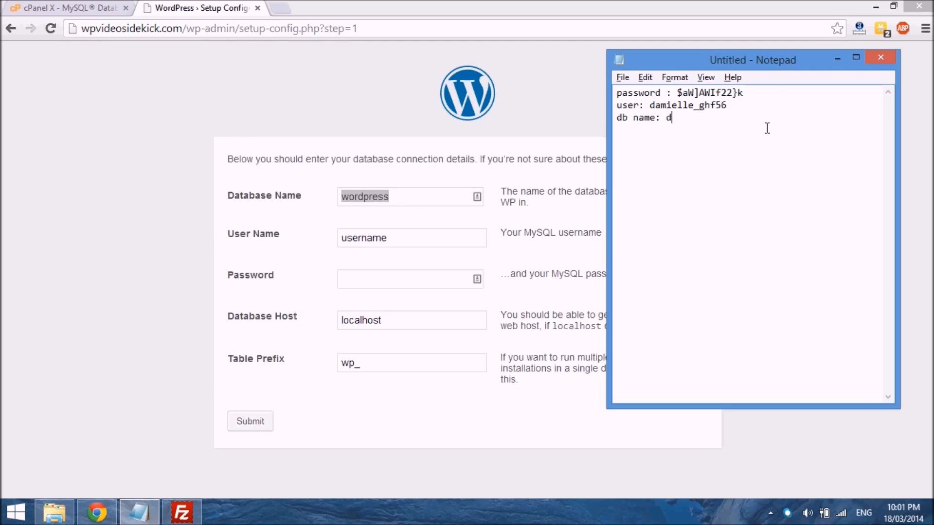
pyautogui.hotkey('ctrl', 'v')
pyautogui.doubleClick(404, 205)
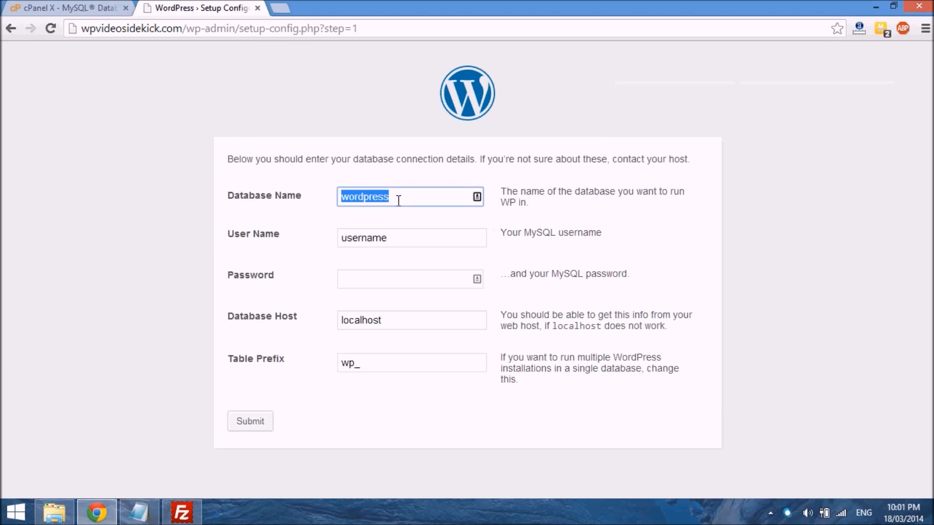
pyautogui.write('damielle_mg46i')
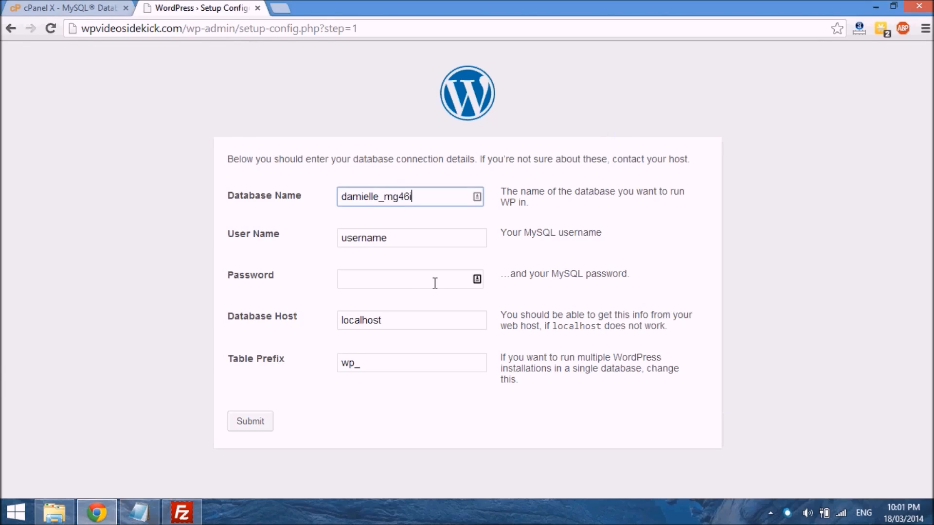
# - Copy the database user name from the notes into the User Name field
pyautogui.hotkey('alt', 'Tab')
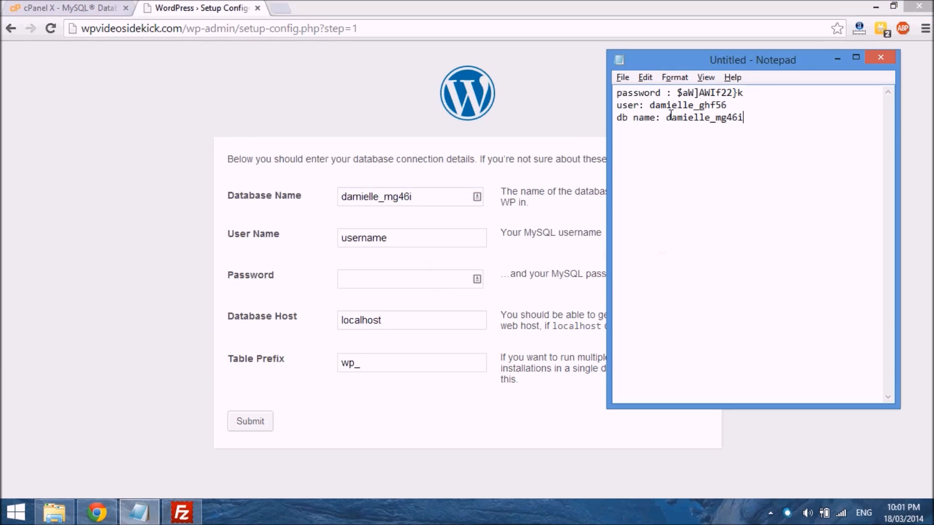
pyautogui.moveTo(650, 105); pyautogui.dragTo(731, 106)
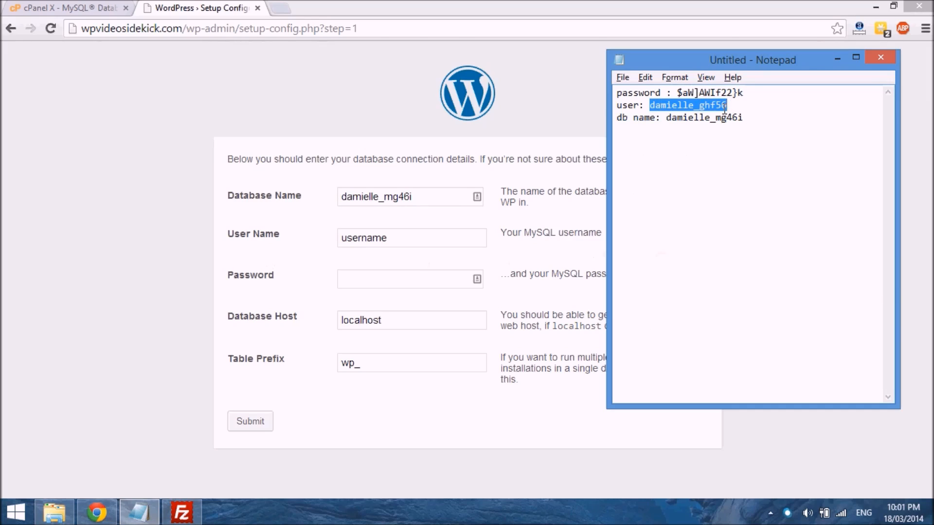
pyautogui.rightClick(717, 104)
pyautogui.click(751, 147)
pyautogui.click(394, 238)
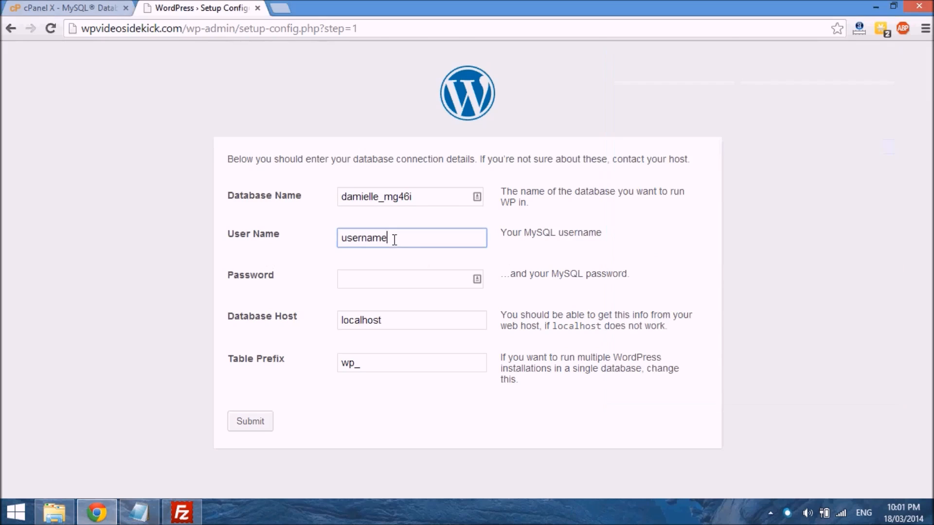
pyautogui.moveTo(394, 238); pyautogui.dragTo(281, 235)
pyautogui.write('v')
pyautogui.press('BackSpace')
pyautogui.hotkey('ctrl', 'v')
# - Copy the database password from the notes into the Password field
pyautogui.hotkey('alt', 'Tab')
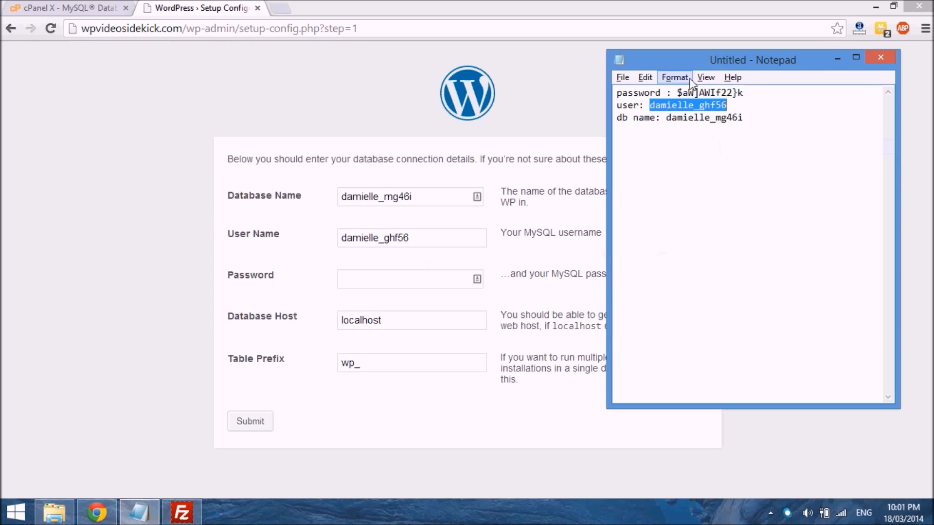
pyautogui.moveTo(676, 93); pyautogui.dragTo(742, 99)
pyautogui.rightClick(734, 90)
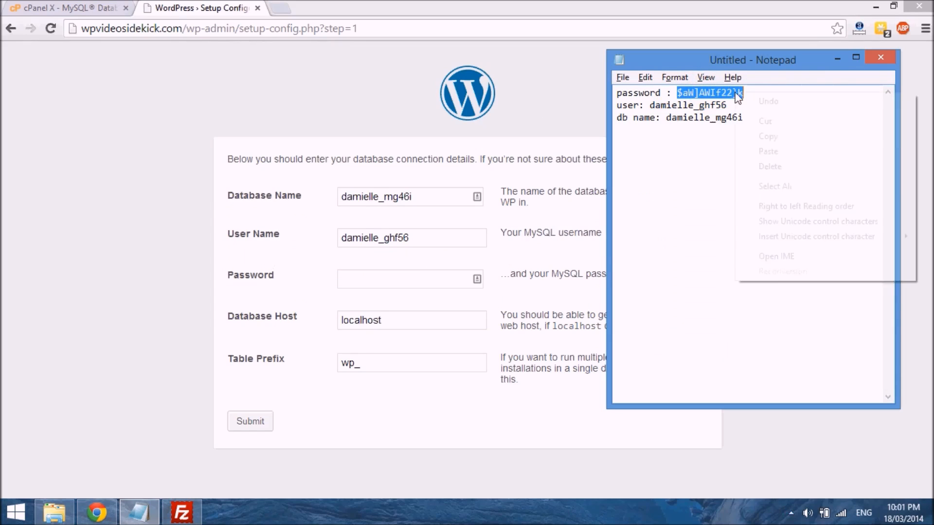
pyautogui.click(770, 131)
pyautogui.click(388, 285)
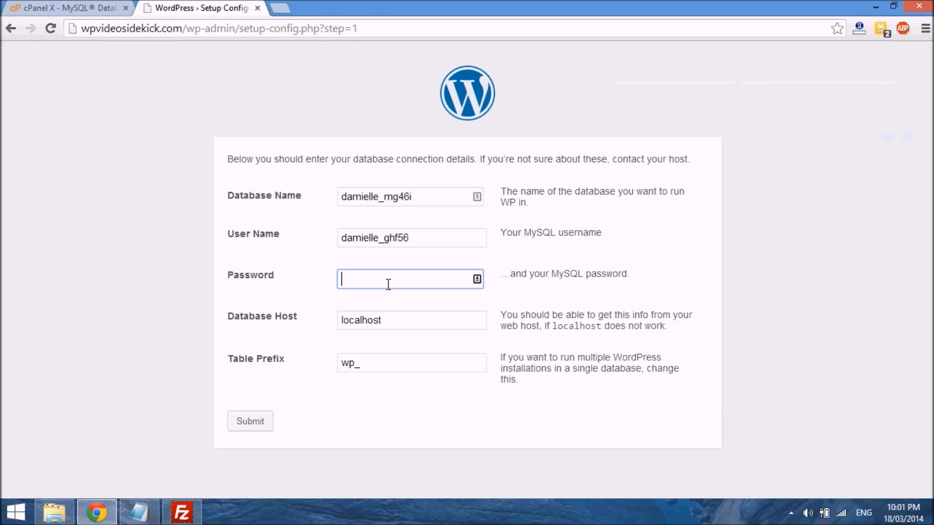
pyautogui.hotkey('ctrl', 'v')
# - Keep localhost as host, set the table prefix to wp_ngt2, and submit
pyautogui.click(411, 329)
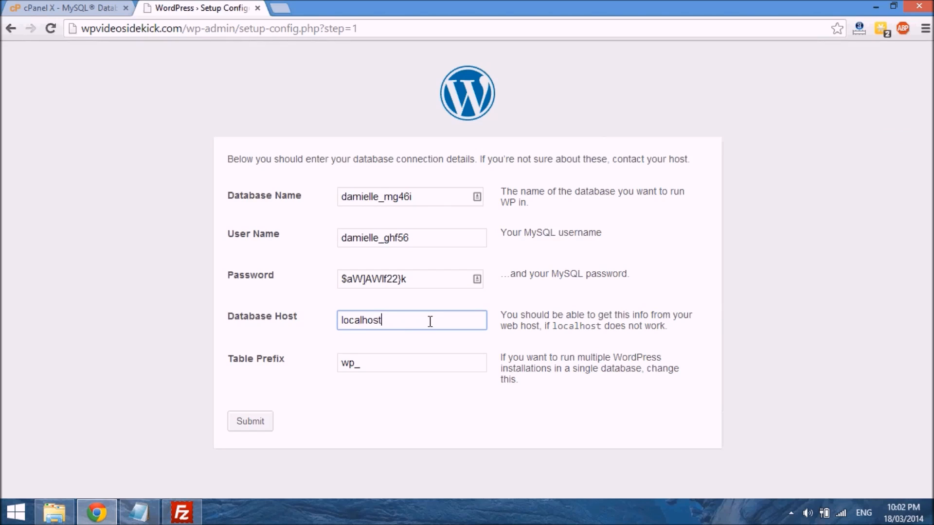
pyautogui.moveTo(341, 327); pyautogui.dragTo(367, 327)
pyautogui.click(385, 327)
pyautogui.click(410, 370)
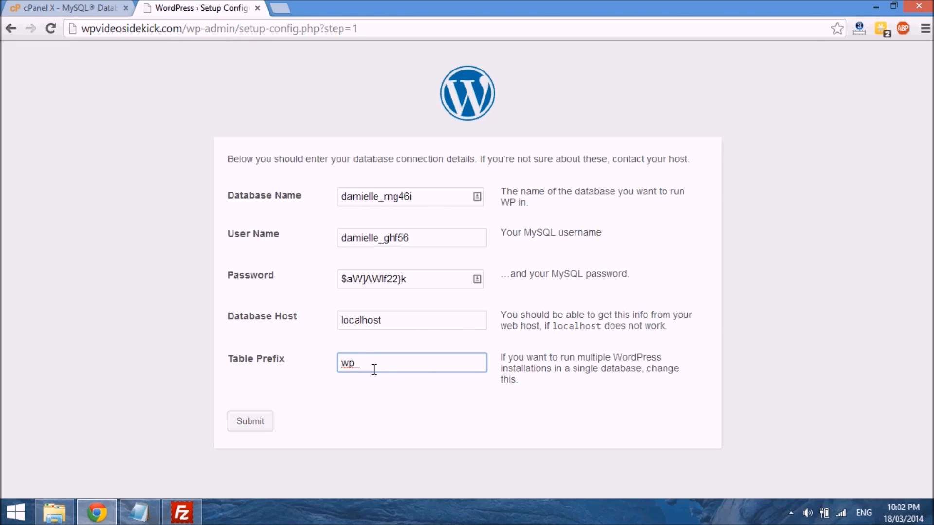
pyautogui.write('ngt2')
pyautogui.click(248, 423)
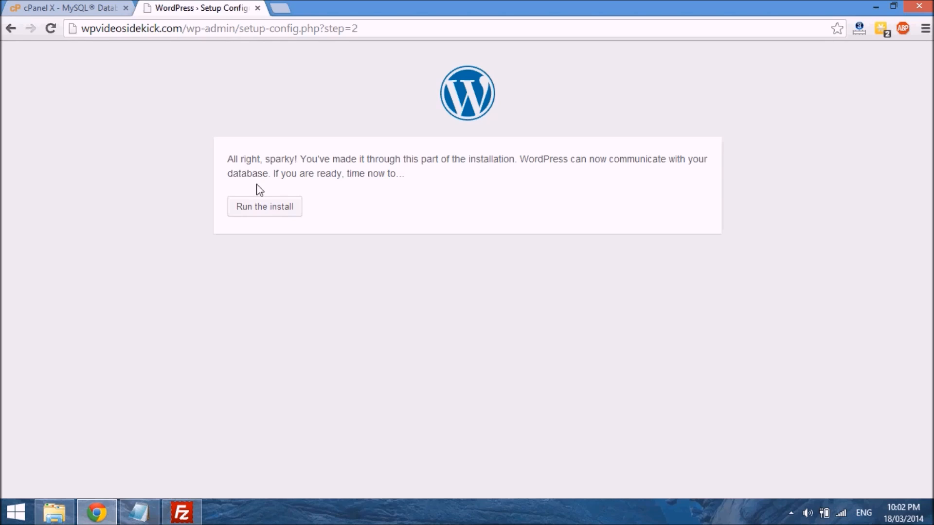
# - Run the WordPress install and begin filling in the Site Title field
pyautogui.click(246, 208)
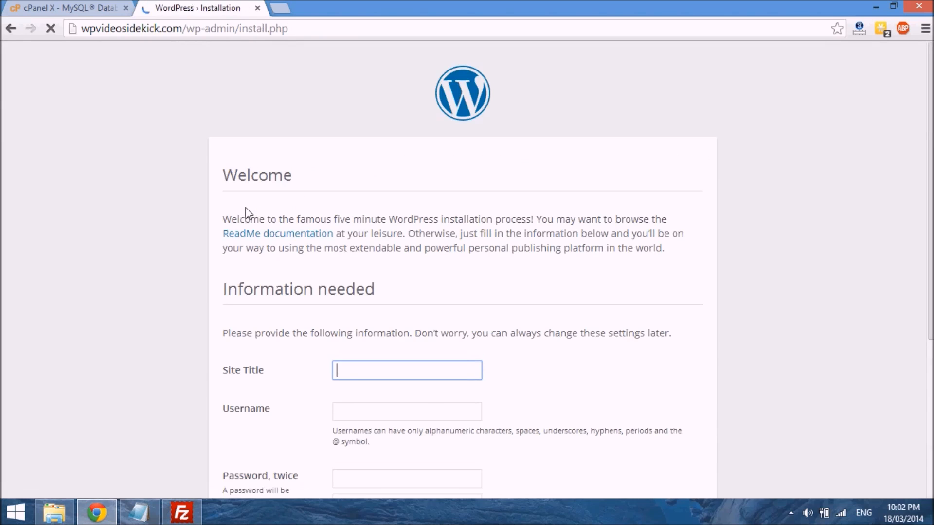
pyautogui.scroll(-5, 503, 284)
pyautogui.scroll(5, 503, 283)
pyautogui.scroll(-5, 503, 283)
pyautogui.scroll(5, 503, 283)
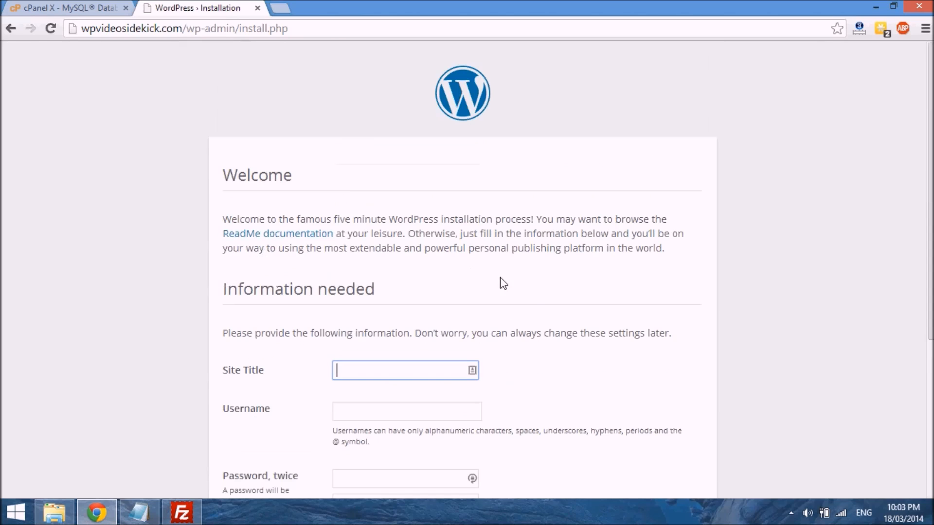
pyautogui.click(384, 371)
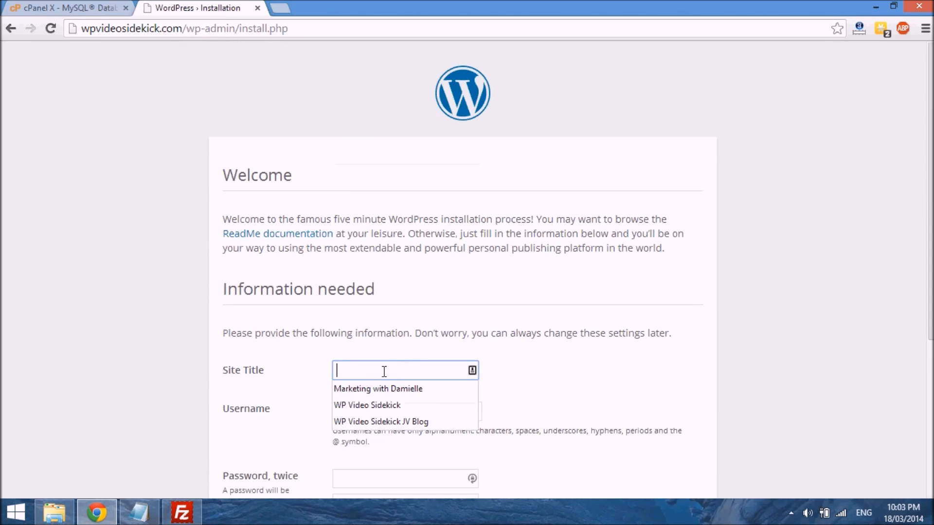
# - Fill in the site title as WP Video Sidekick
pyautogui.click(542, 370)
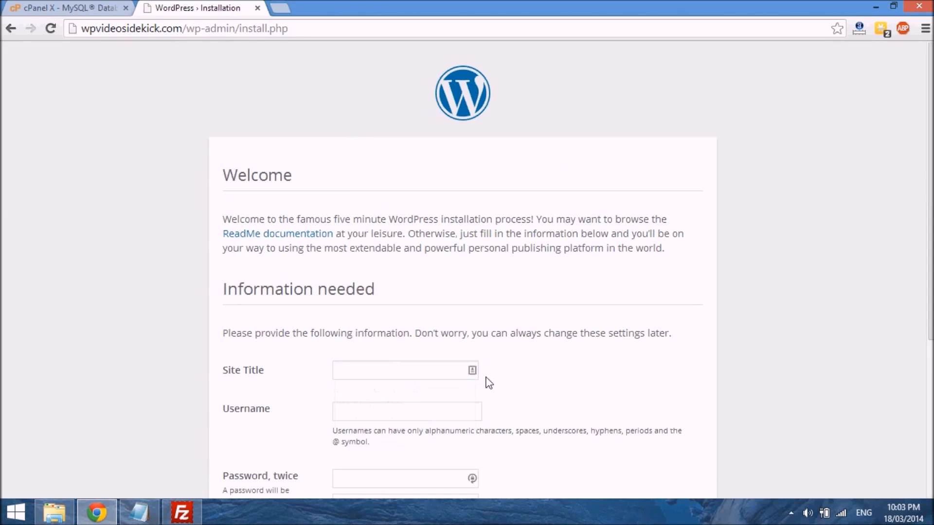
pyautogui.click(410, 380)
pyautogui.write('W')
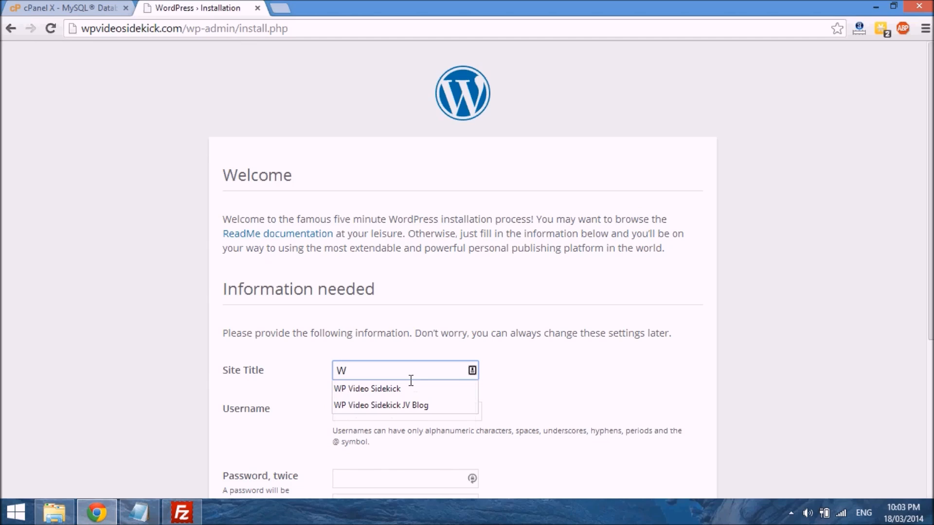
pyautogui.click(382, 388)
# - Enter the chosen admin username and copy it
pyautogui.click(442, 420)
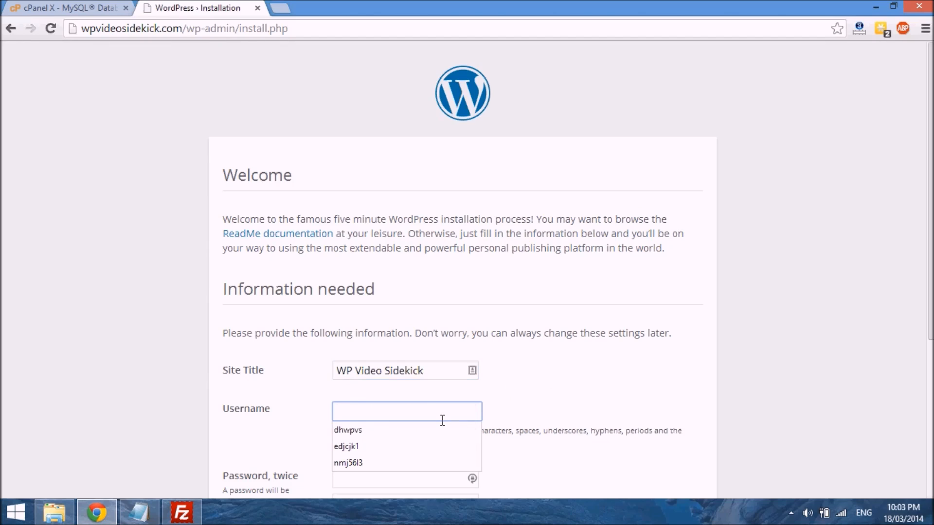
pyautogui.write('mj')
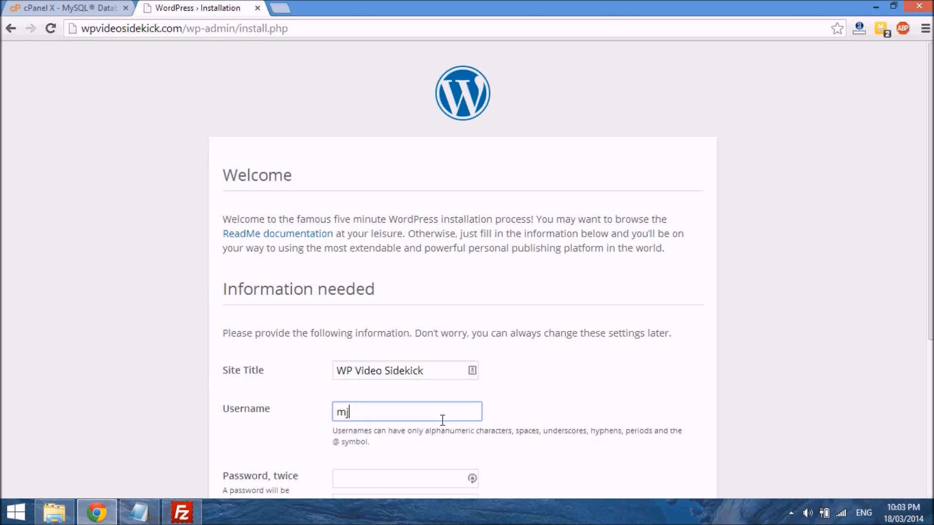
pyautogui.write('hfs4')
pyautogui.moveTo(405, 420); pyautogui.dragTo(322, 418)
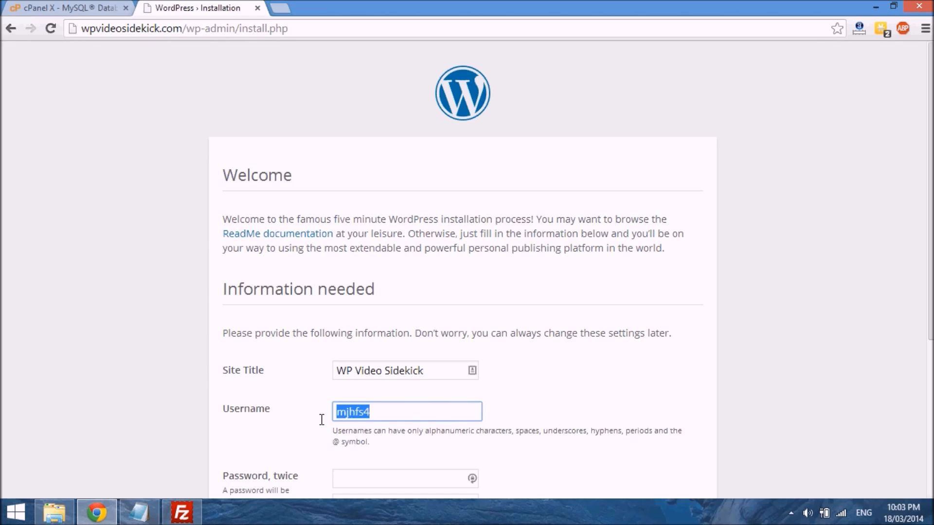
pyautogui.rightClick(347, 413)
pyautogui.click(399, 213)
# - Add a 'wp username:' line with the copied admin username to the Notepad notes
pyautogui.click(139, 512)
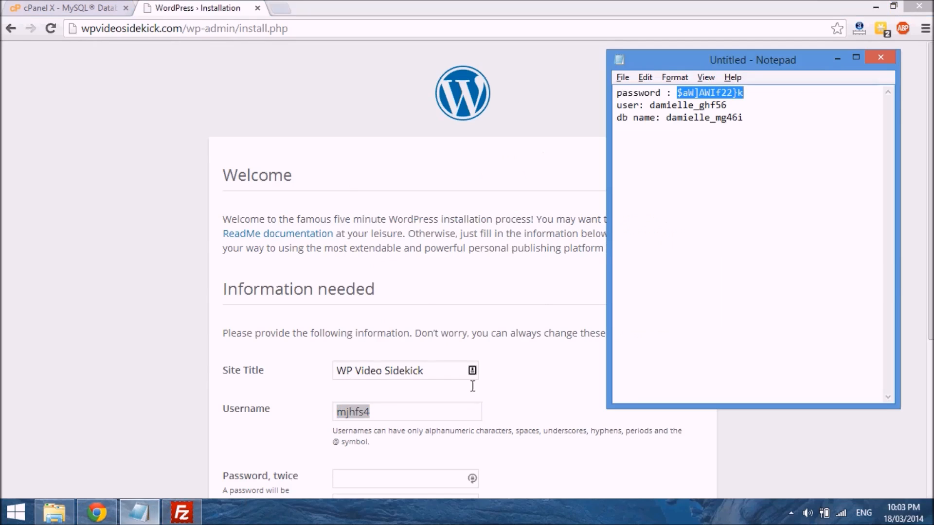
pyautogui.click(757, 128)
pyautogui.press('Return')
pyautogui.press('Return')
pyautogui.press('Return')
pyautogui.write('wp u')
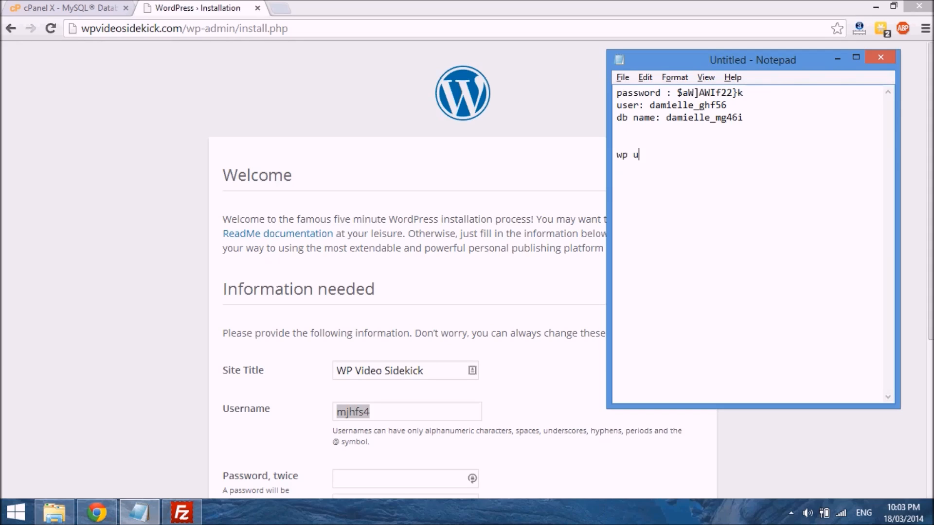
pyautogui.write('sername:')
pyautogui.hotkey('ctrl', 'v')
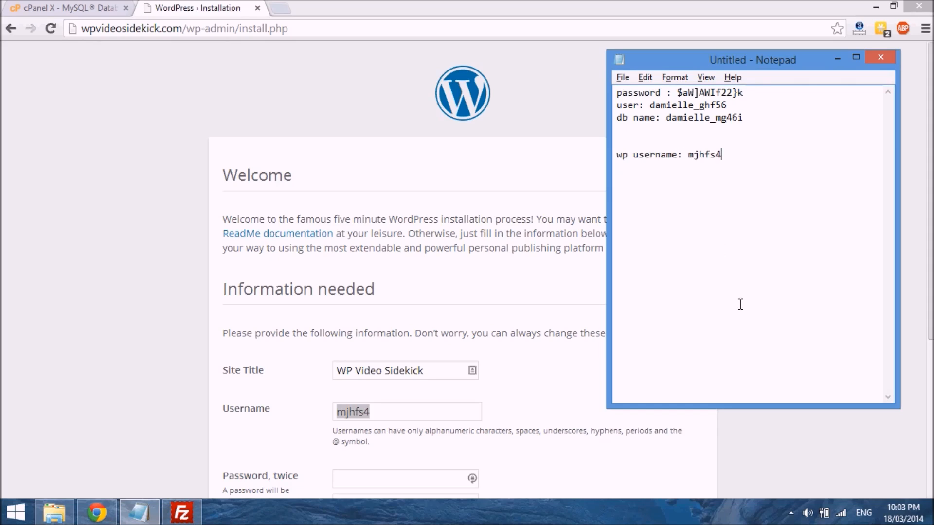
# - Type an admin password into the installer's first Password field
pyautogui.click(523, 424)
pyautogui.scroll(-5, 450, 456)
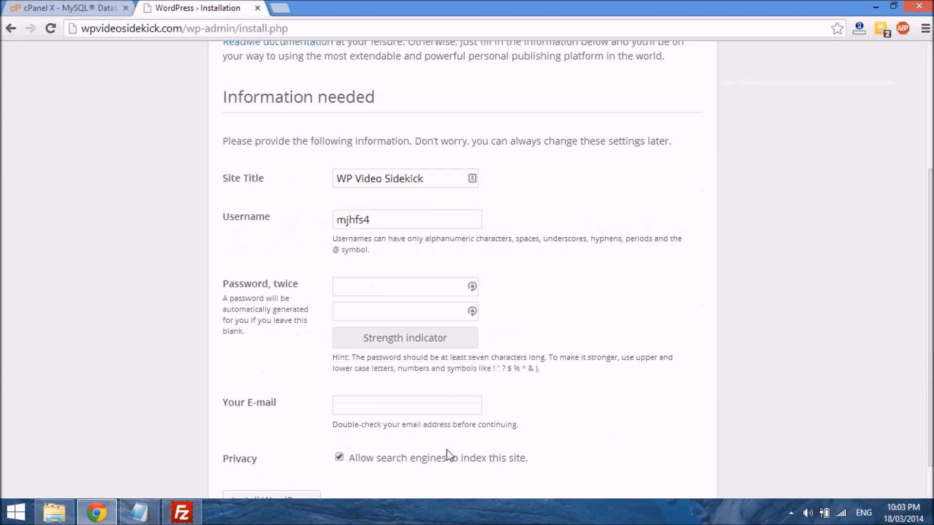
pyautogui.click(391, 242)
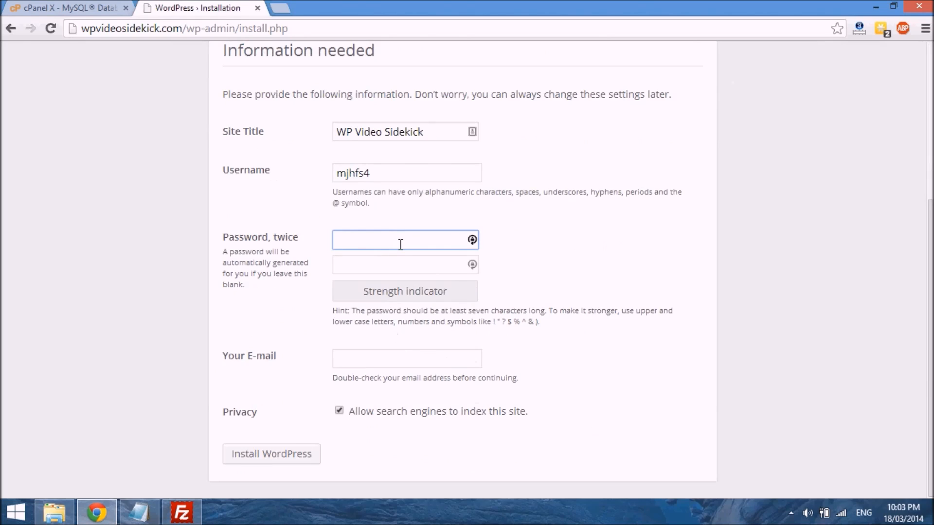
pyautogui.write('••••••')
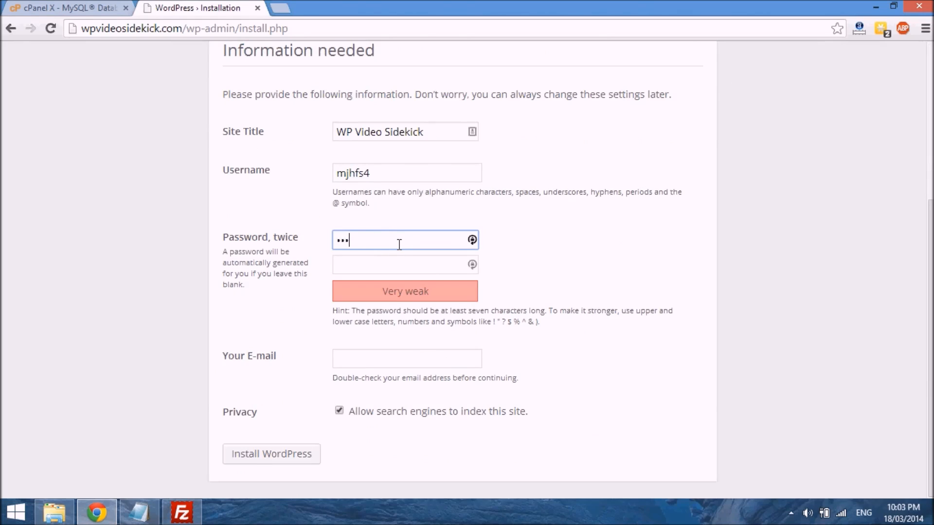
pyautogui.write('••')
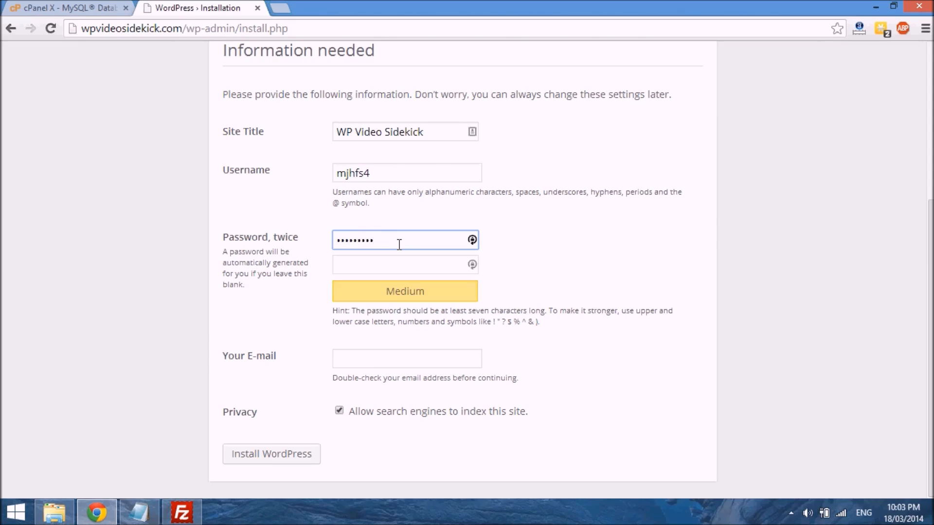
pyautogui.write('•')
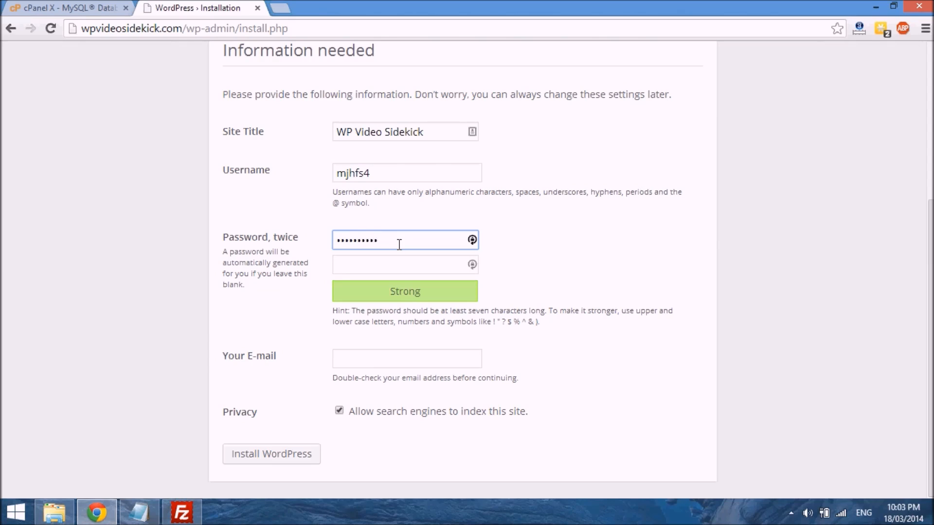
pyautogui.click(388, 266)
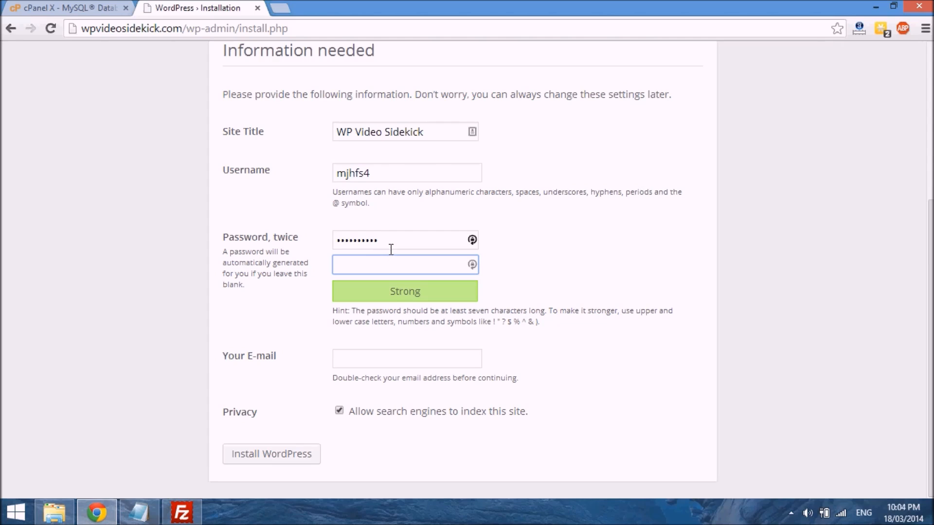
# - Note the admin password as 'wp password:' in Notepad and paste it into the first Password field
pyautogui.click(147, 513)
pyautogui.press('Return')
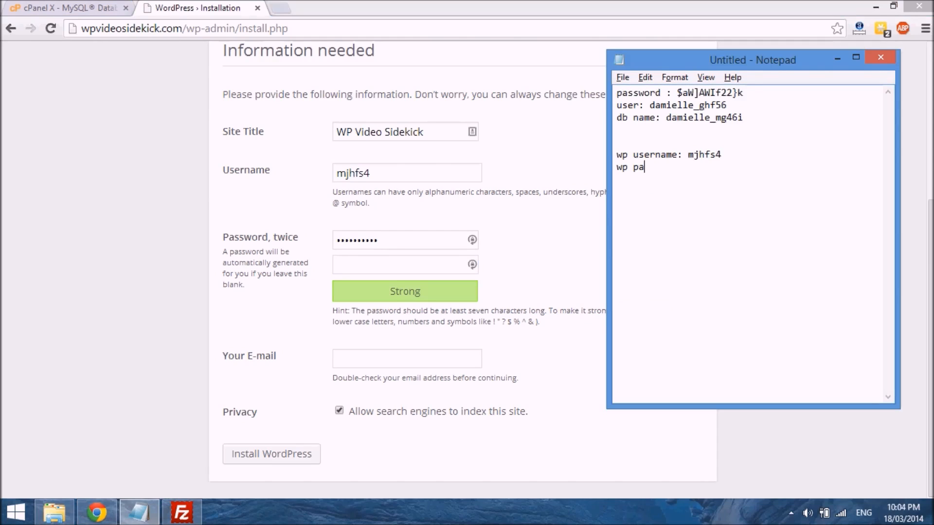
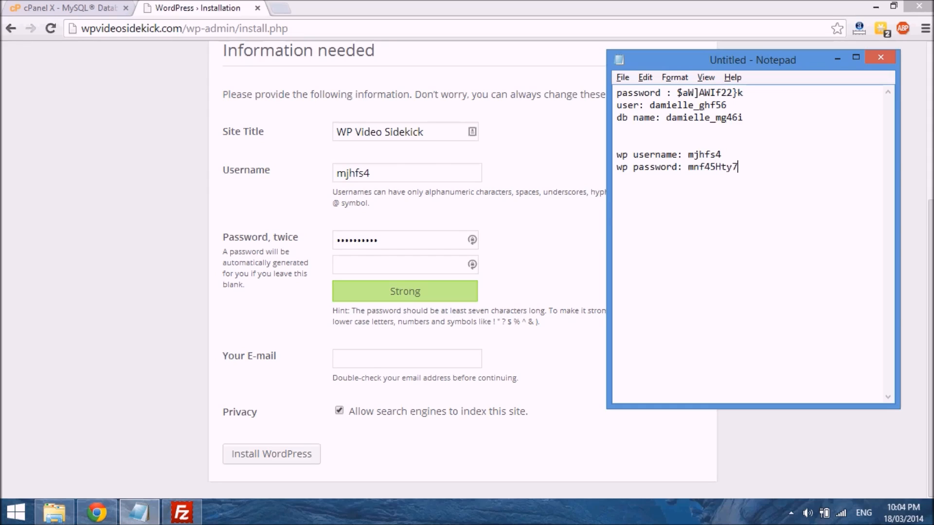
pyautogui.moveTo(688, 171); pyautogui.dragTo(740, 170)
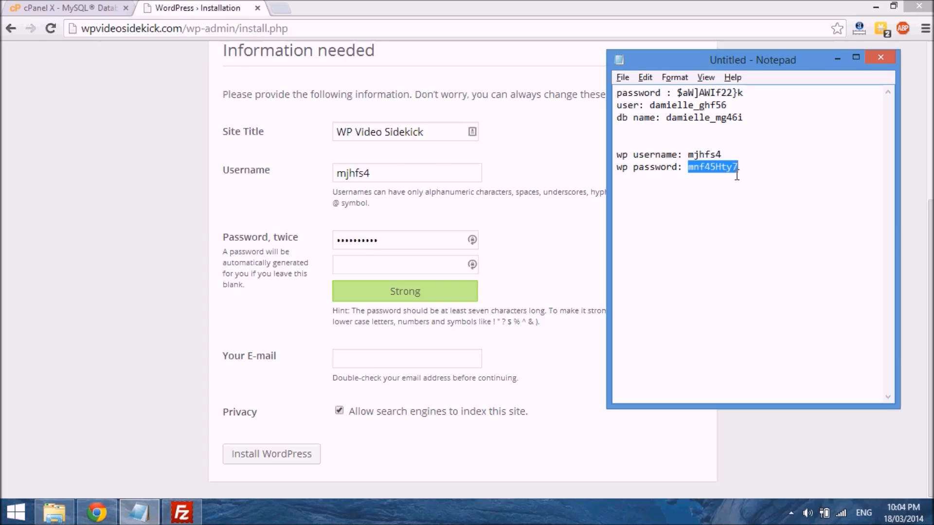
pyautogui.rightClick(731, 168)
pyautogui.click(764, 212)
pyautogui.click(364, 252)
pyautogui.click(258, 236)
pyautogui.hotkey('ctrl', 'v')
pyautogui.click(363, 267)
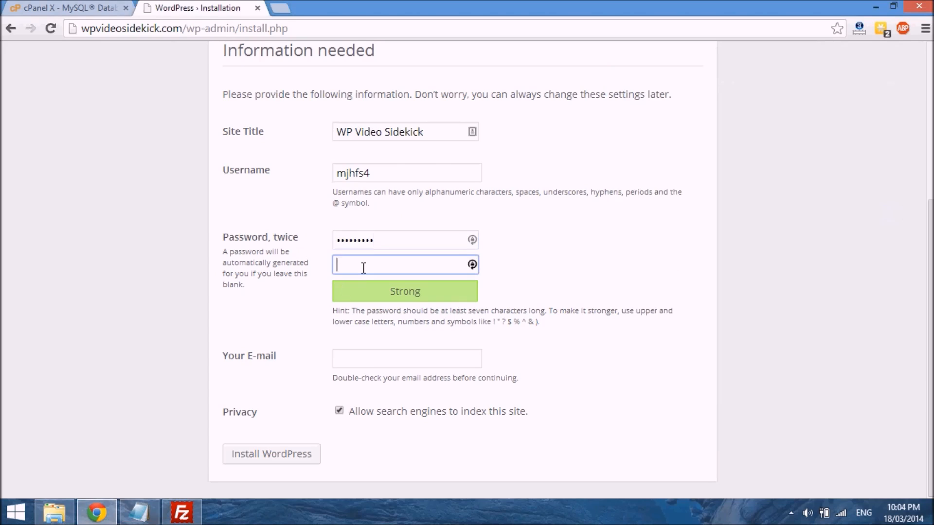
# - Confirm the password, fill the admin e-mail from saved suggestions, and click Install WordPress
pyautogui.hotkey('ctrl', 'v')
pyautogui.click(374, 363)
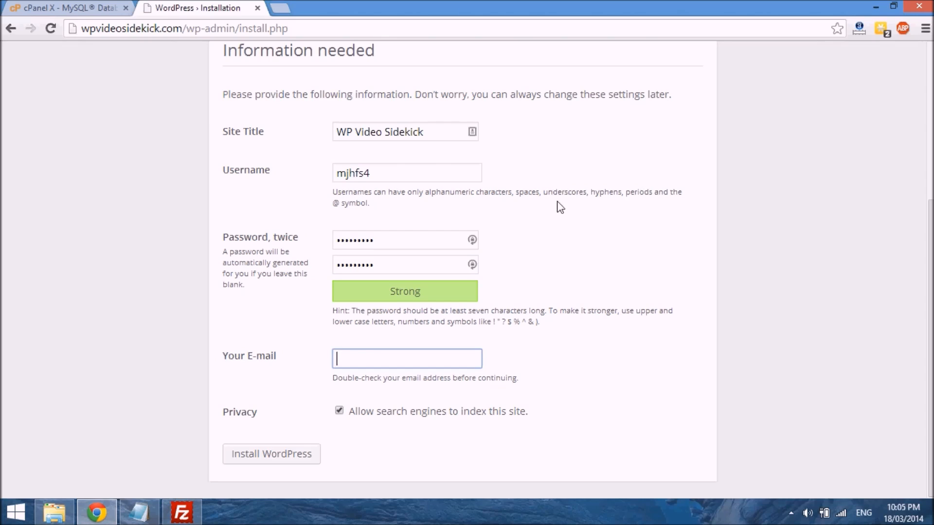
pyautogui.click(436, 361)
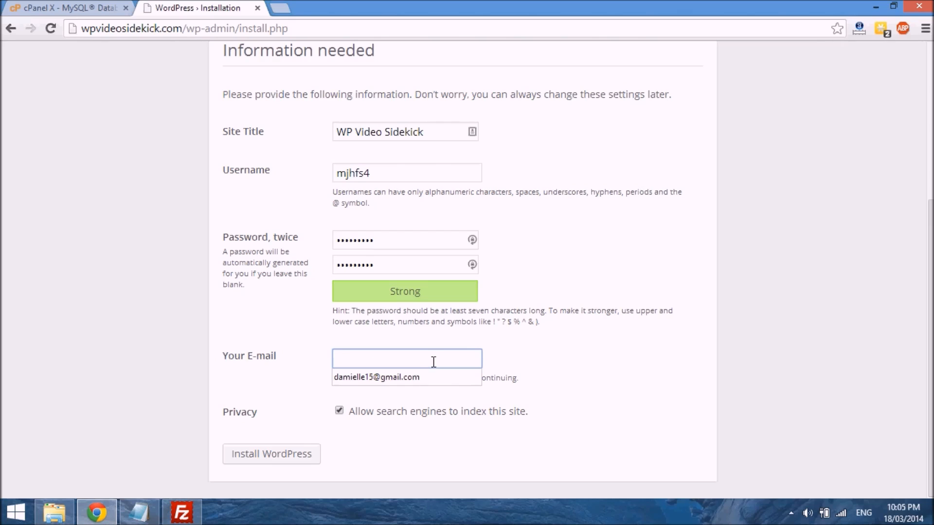
pyautogui.click(408, 378)
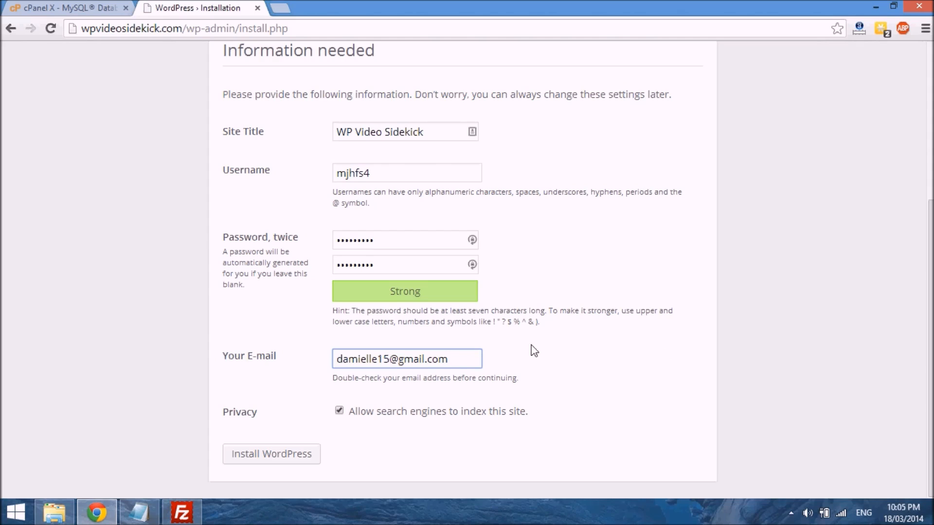
pyautogui.click(261, 456)
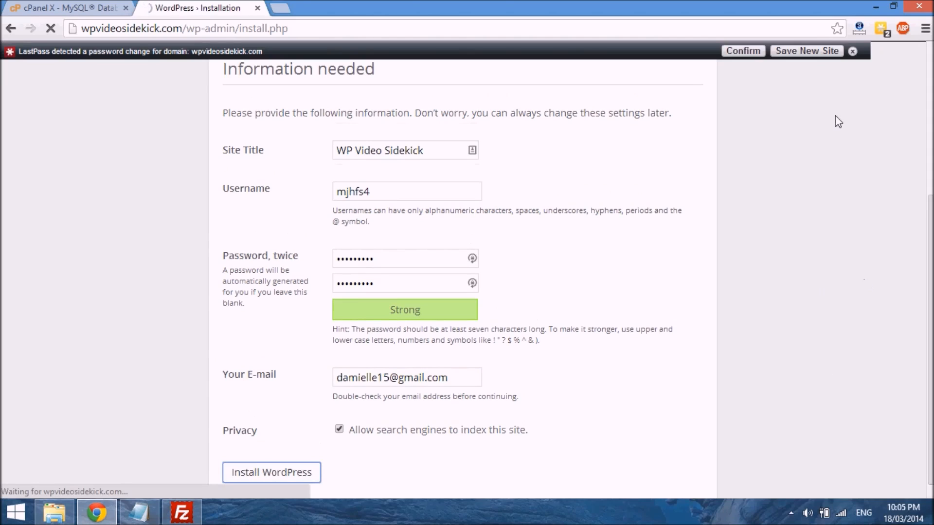
# - Dismiss the LastPass notification and proceed from the Success page to Log In
pyautogui.click(853, 51)
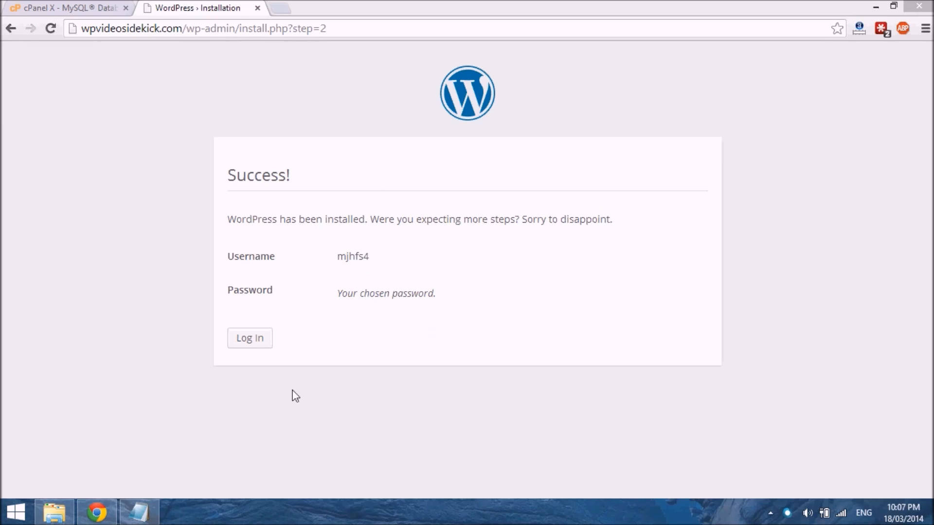
pyautogui.click(251, 339)
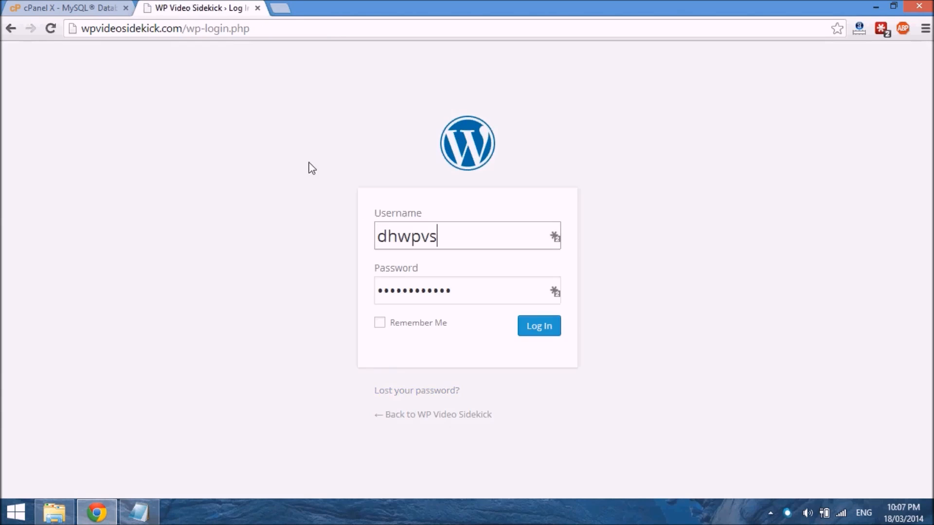
# - Remove /wp-login.php from the address to load the WP Video Sidekick home page with Hello World
pyautogui.moveTo(184, 31); pyautogui.dragTo(296, 29)
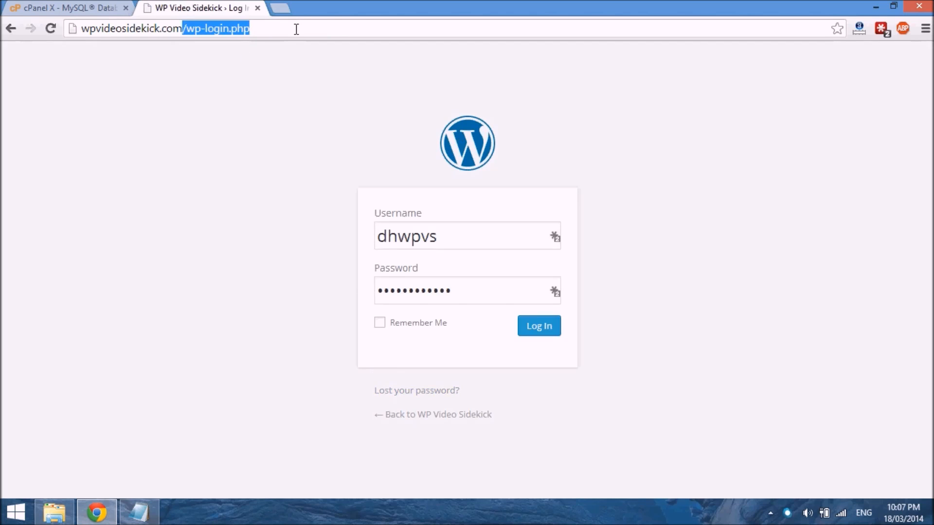
pyautogui.press('BackSpace')
pyautogui.press('Return')
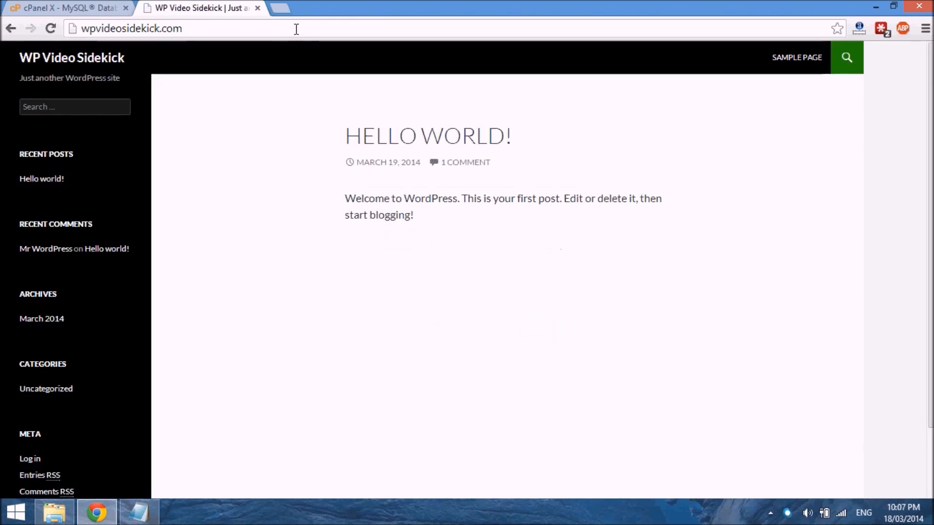
pyautogui.click(202, 38)
pyautogui.click(227, 38)
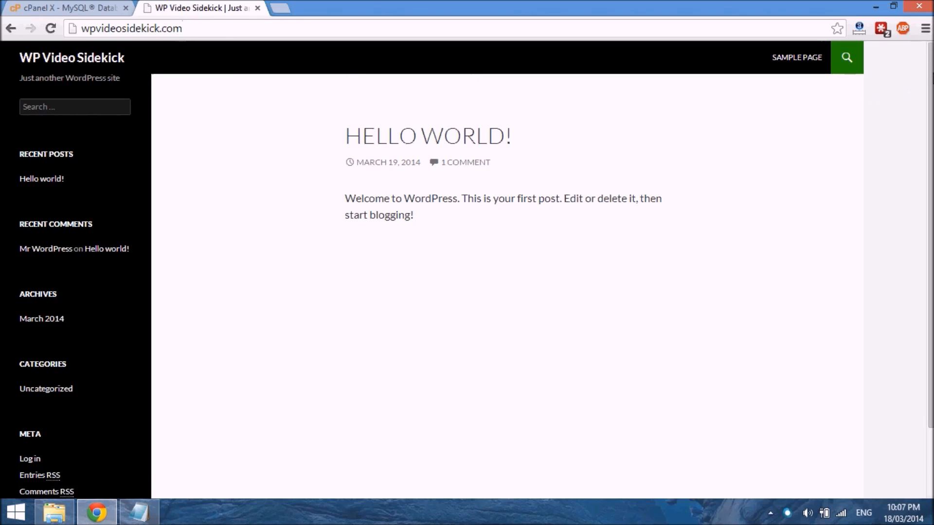
pyautogui.scroll(-2, 923, 130)
pyautogui.scroll(2, 922, 130)
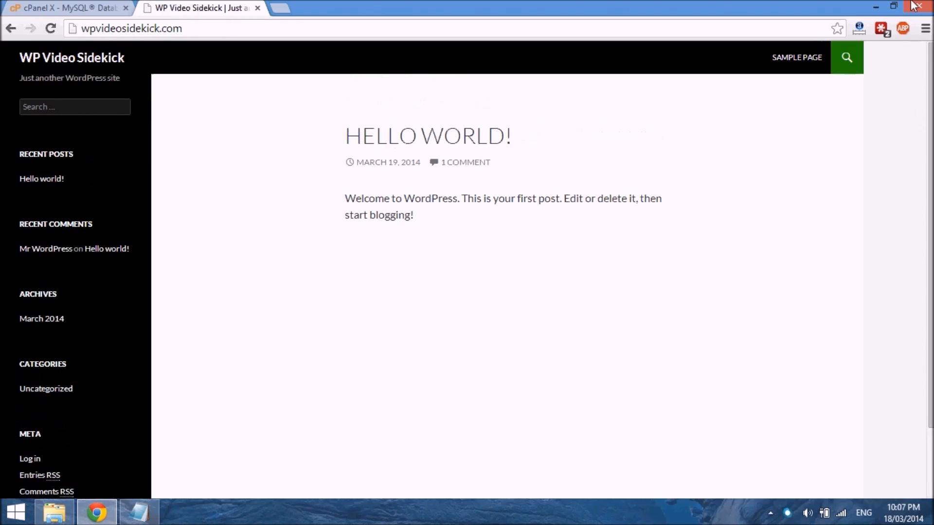